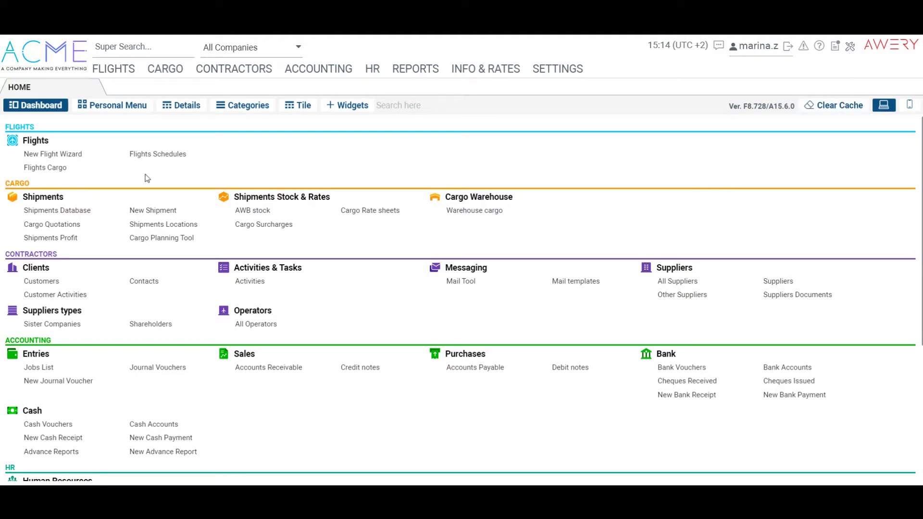
- Open the AWB Shipments Database and start a blank New AWB form
click(86, 211)
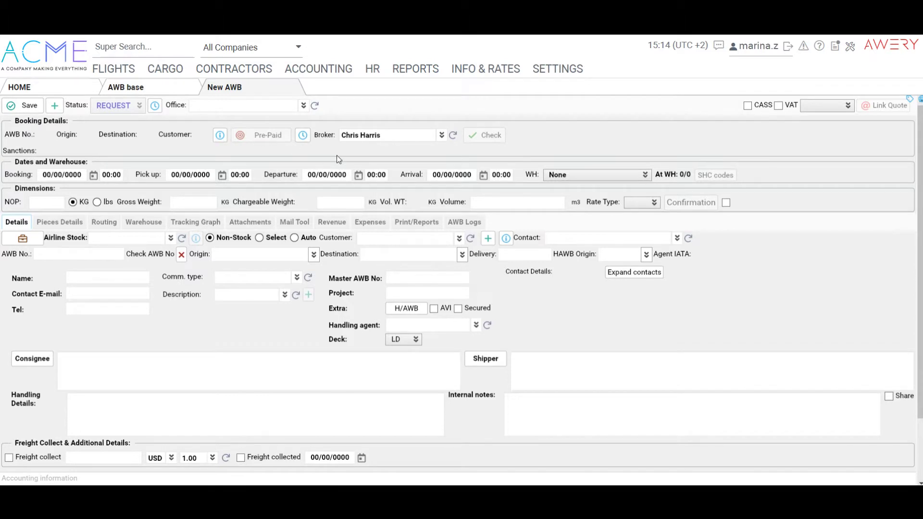
click(303, 105)
- Set the office to A Company Making Everything and the airline stock to Air Awery
click(288, 135)
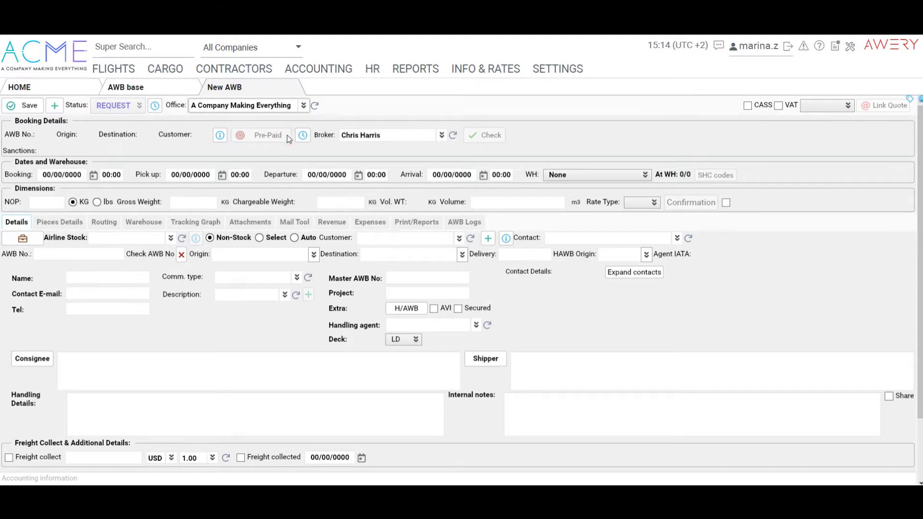
click(172, 238)
click(145, 344)
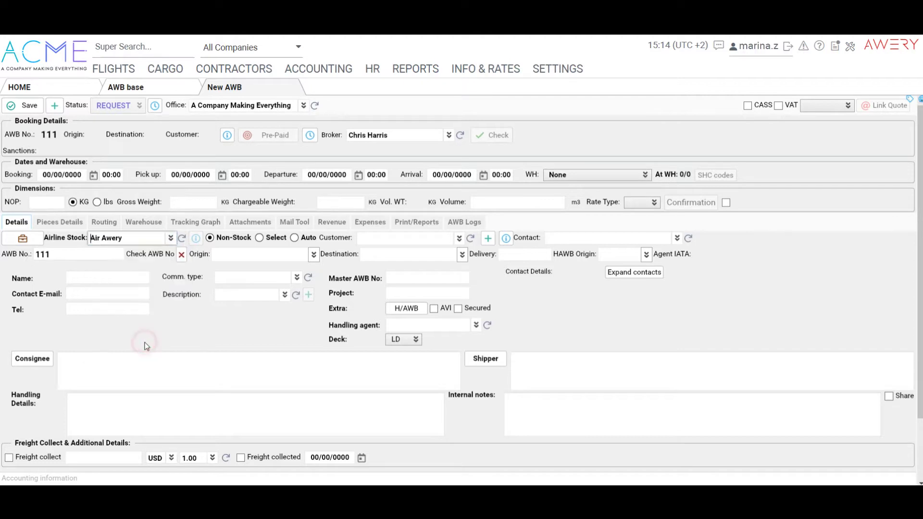
click(97, 255)
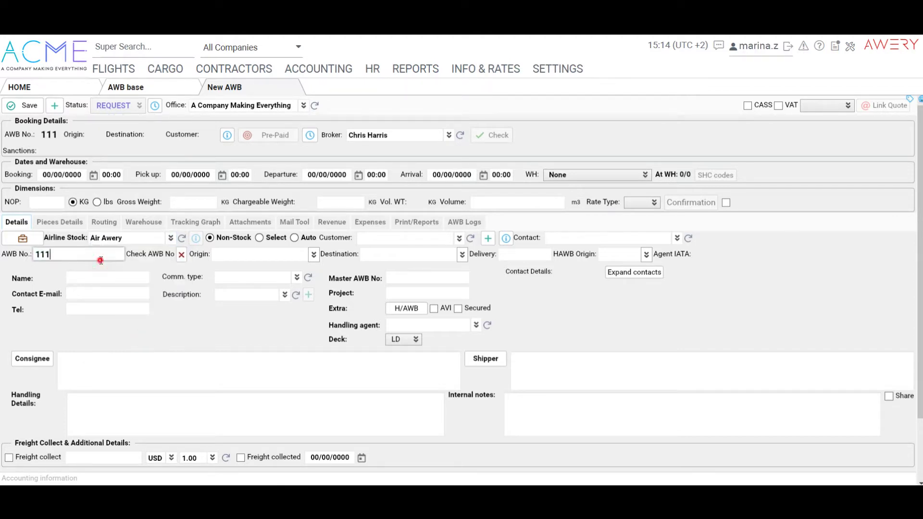
- Choose Cargo Customer as the customer, with Main as its contact
click(459, 238)
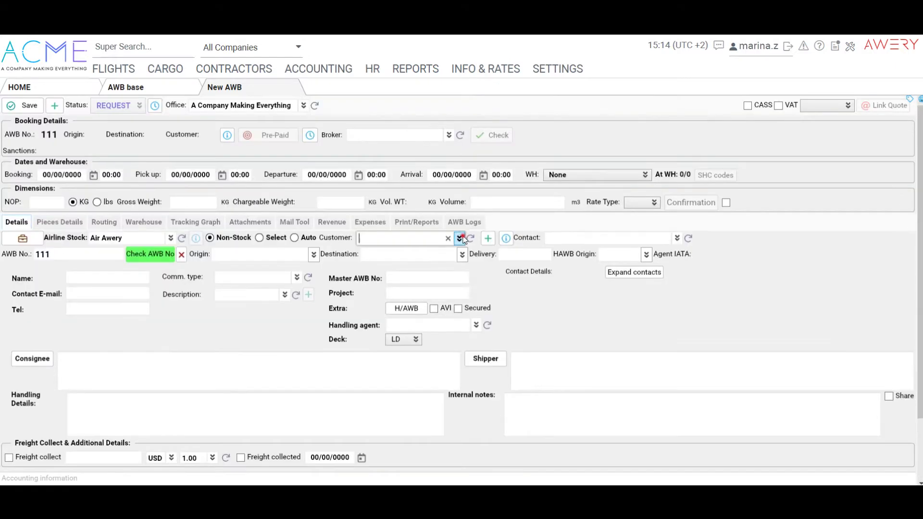
click(459, 239)
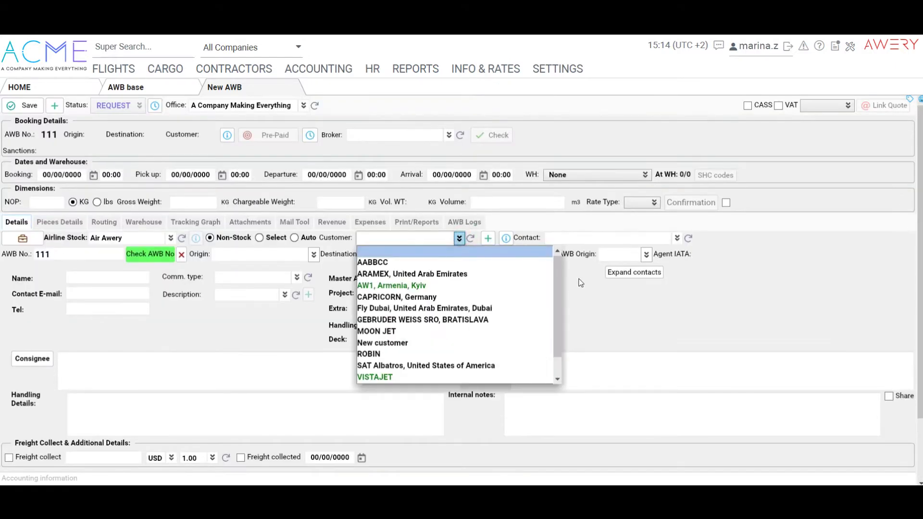
scroll(554, 325, down, 2)
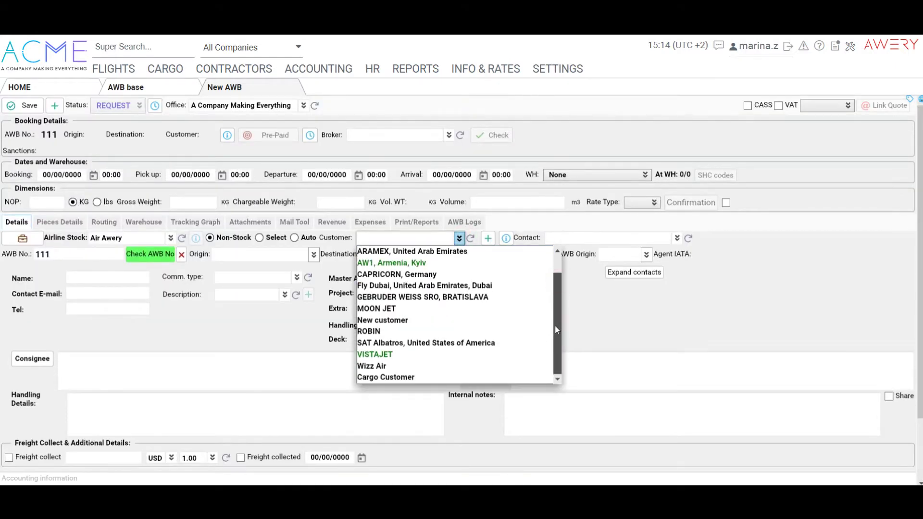
click(431, 378)
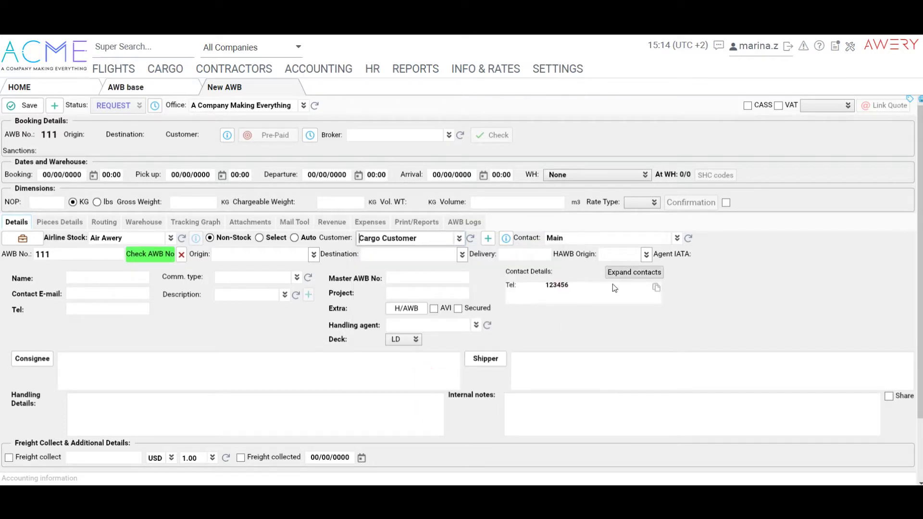
click(598, 238)
click(583, 287)
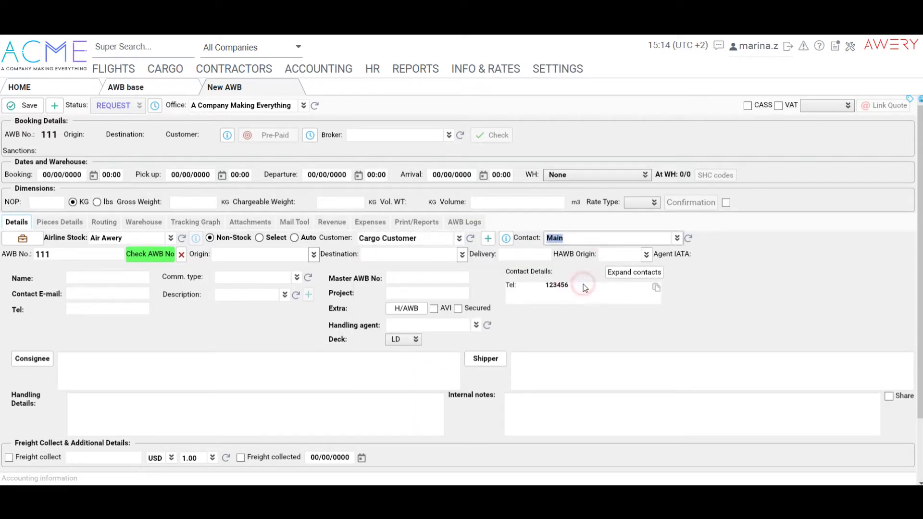
click(575, 237)
- Route the shipment from Geneva (gva) as origin to Nice as destination
click(289, 259)
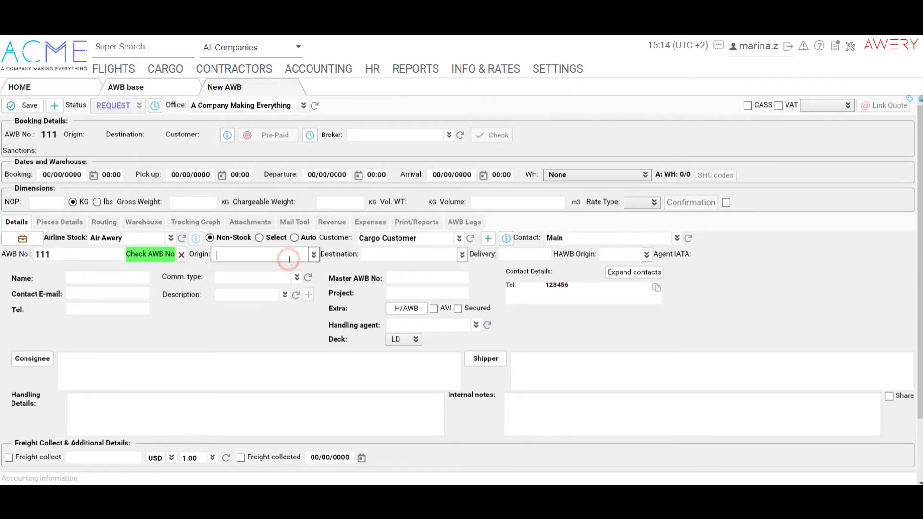
text(пм)
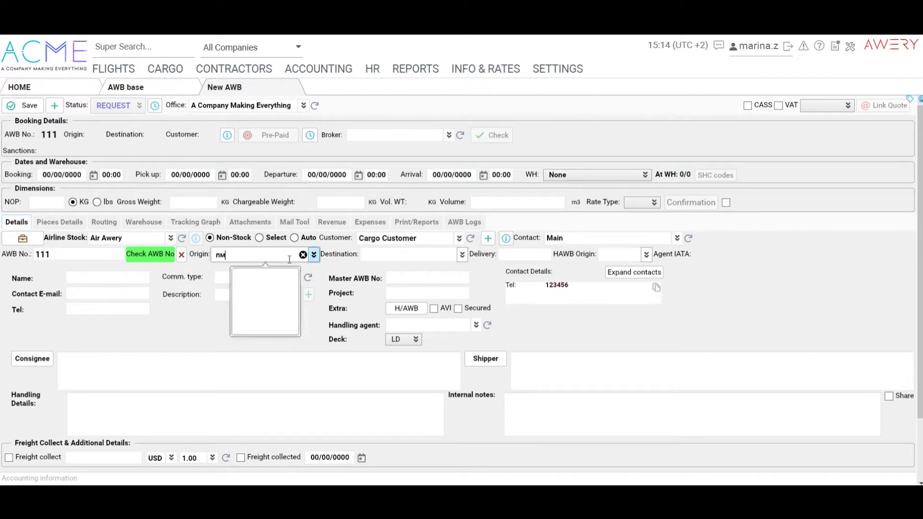
key(BackSpace)
key(BackSpace)
text(gva)
click(274, 268)
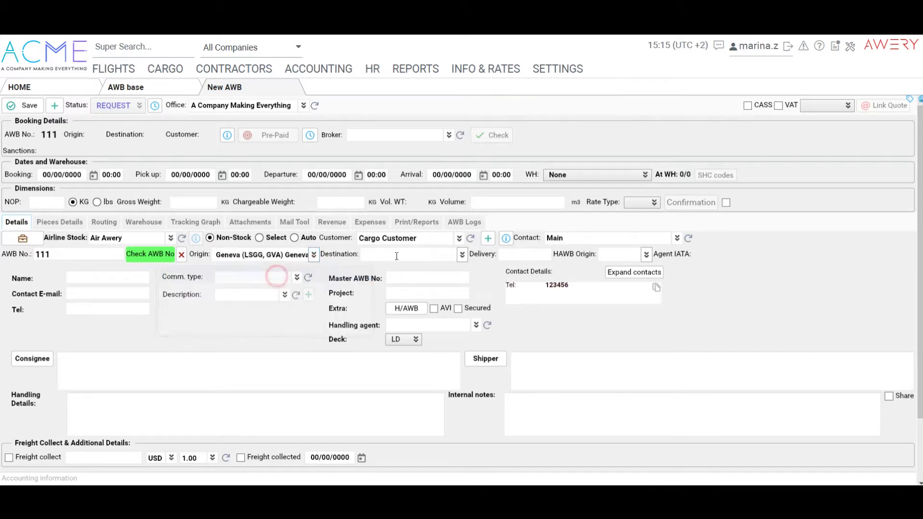
click(392, 255)
text(nce)
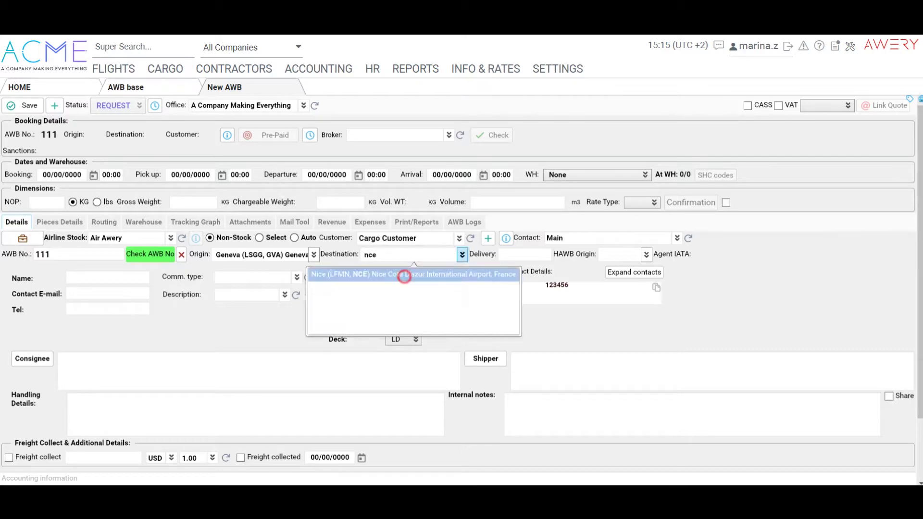
click(405, 272)
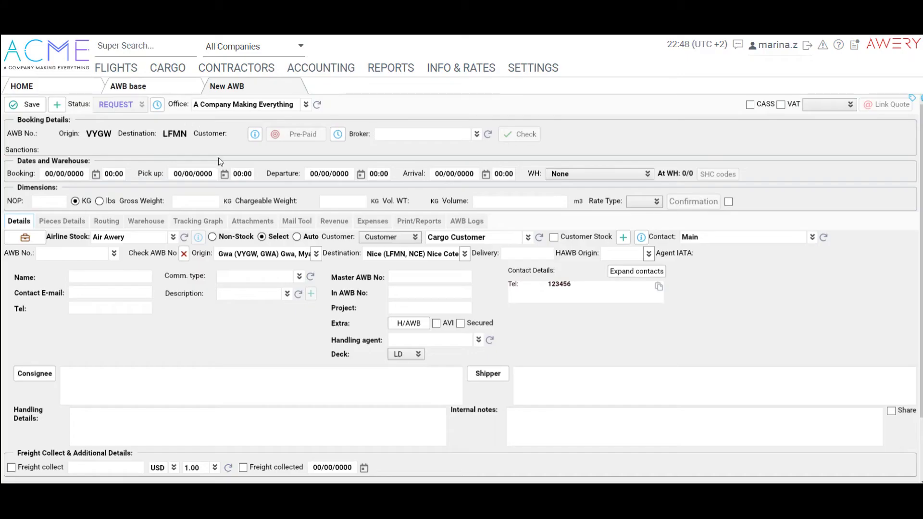
click(114, 253)
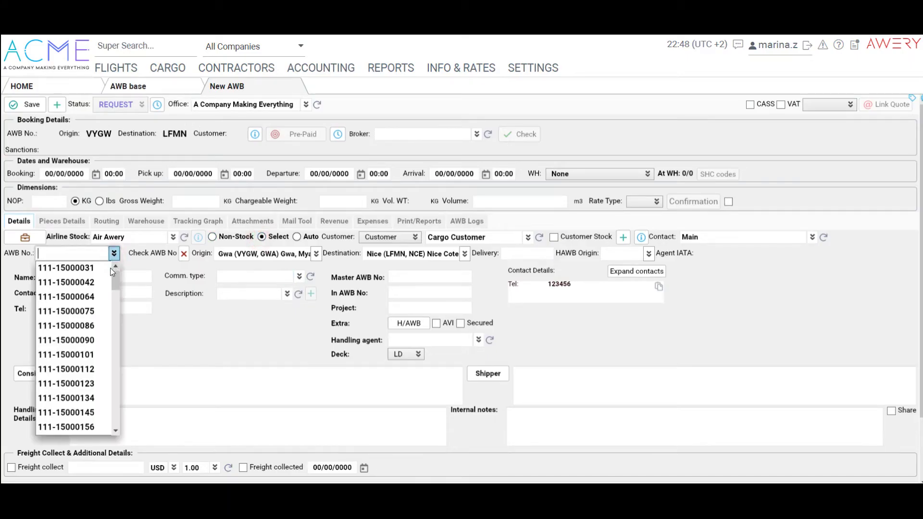
scroll(67, 391, down, 15)
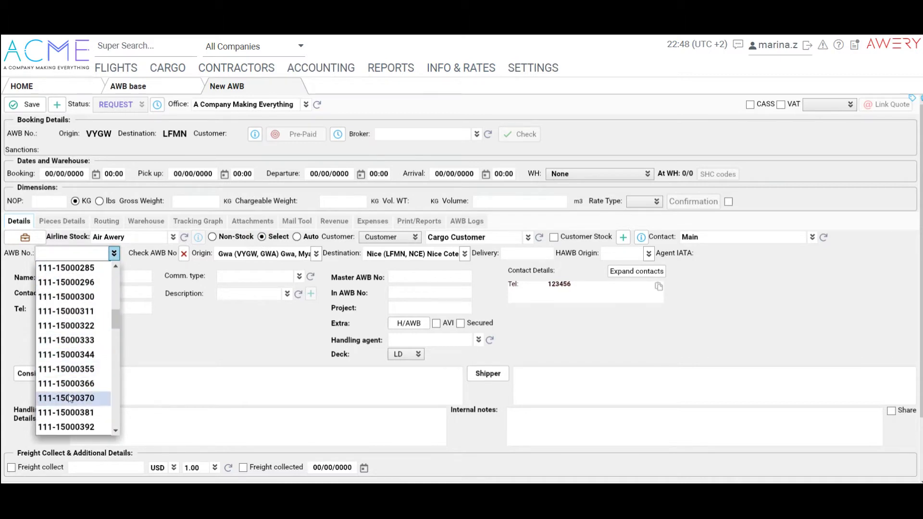
scroll(67, 392, up, 10)
click(77, 383)
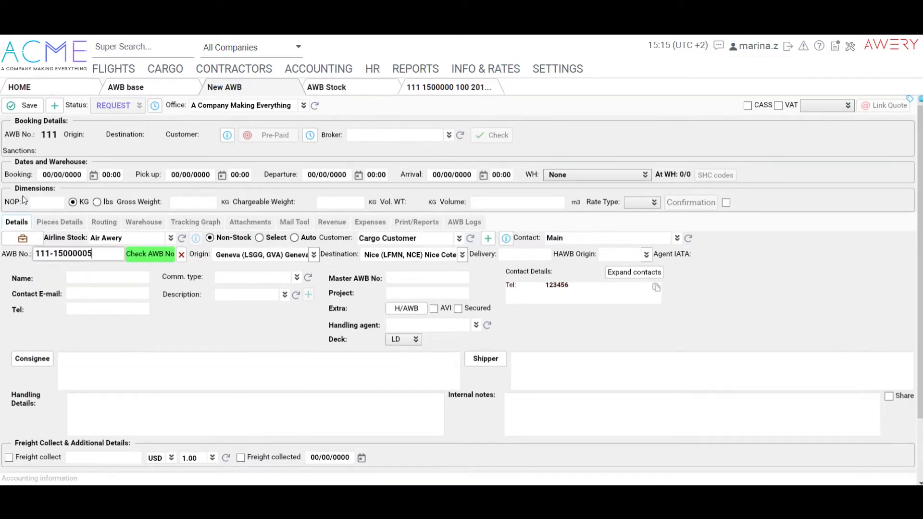
click(27, 105)
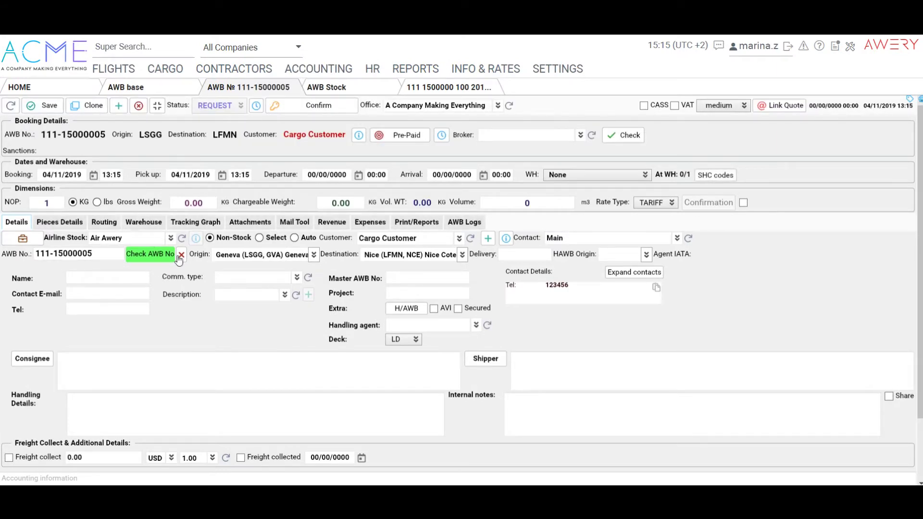
click(457, 86)
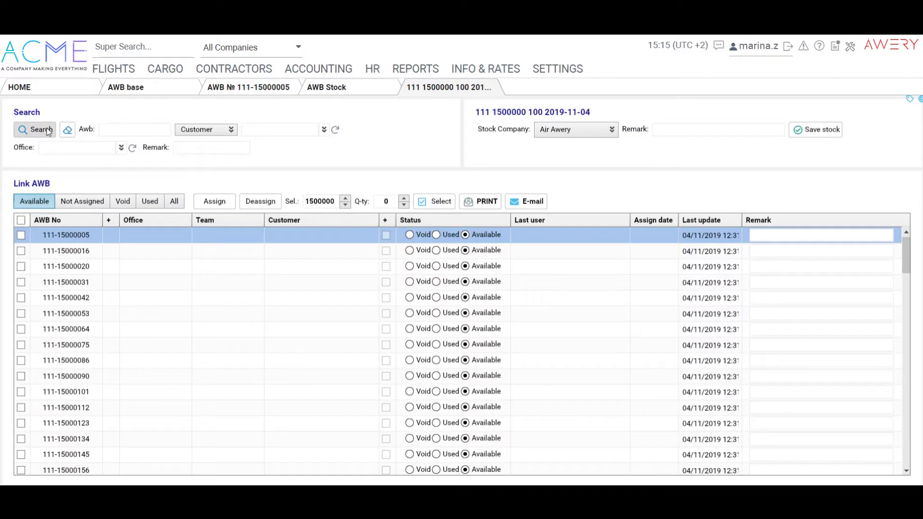
click(42, 128)
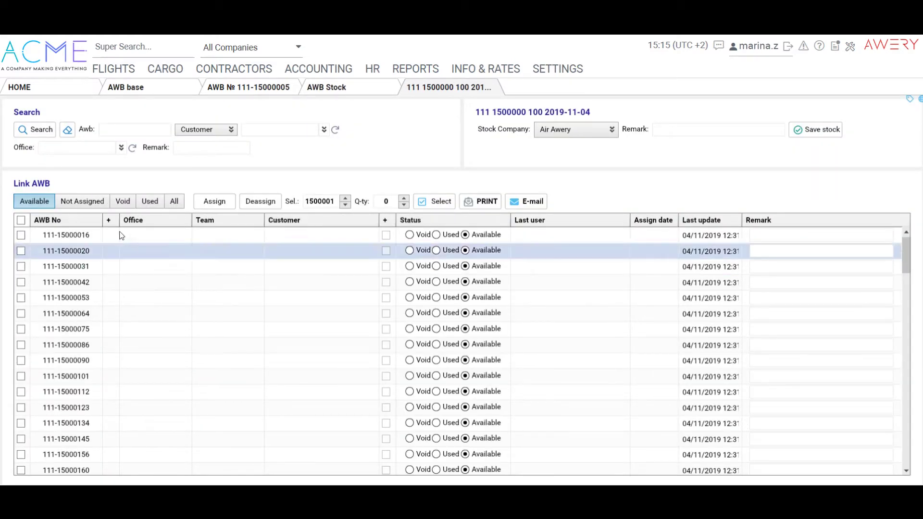
click(149, 200)
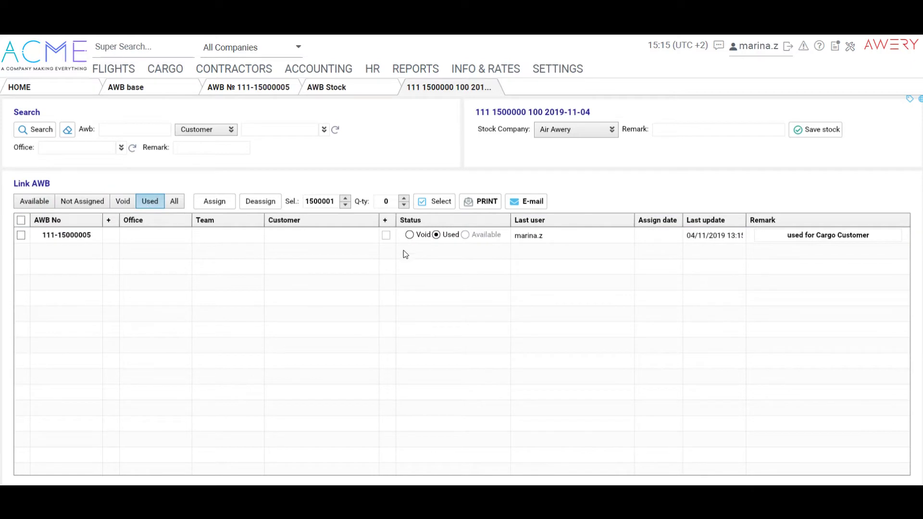
click(447, 240)
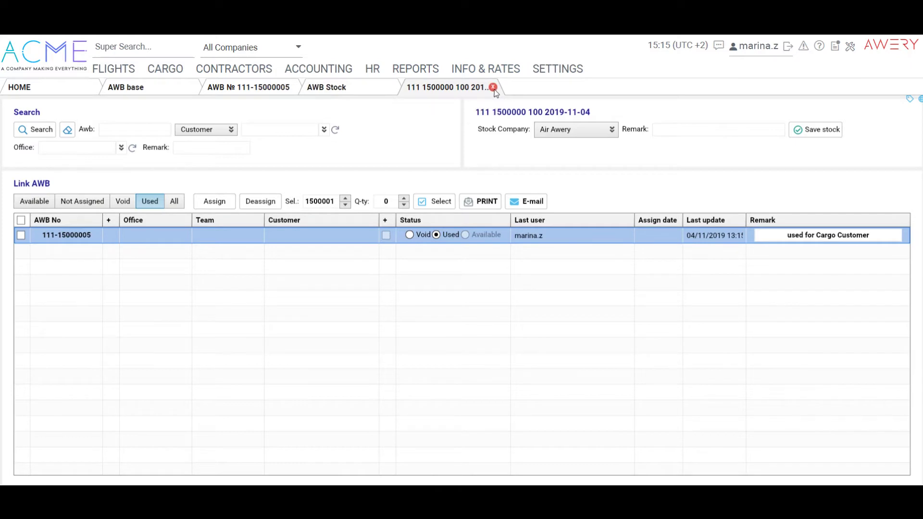
click(493, 87)
click(392, 88)
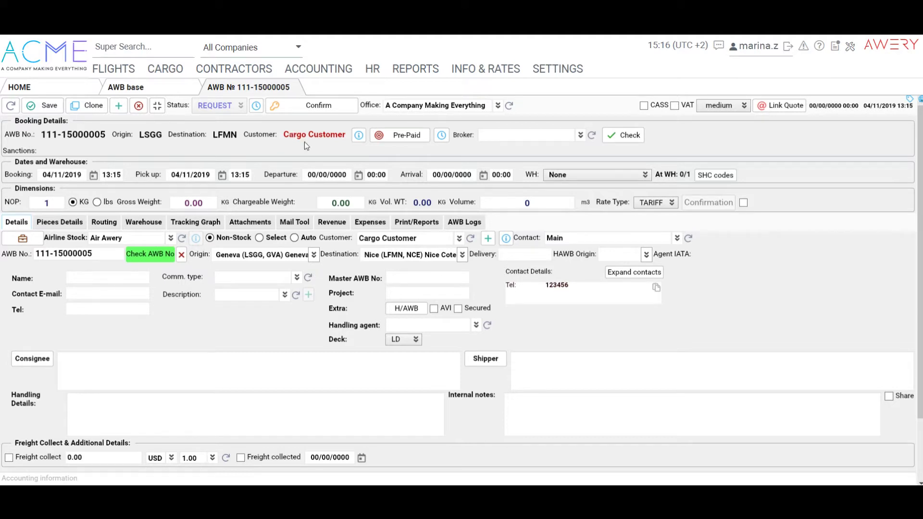
- Enter and save a piece line of 5 pieces, 5×4×2 cm, 10 kg each
click(59, 221)
click(51, 191)
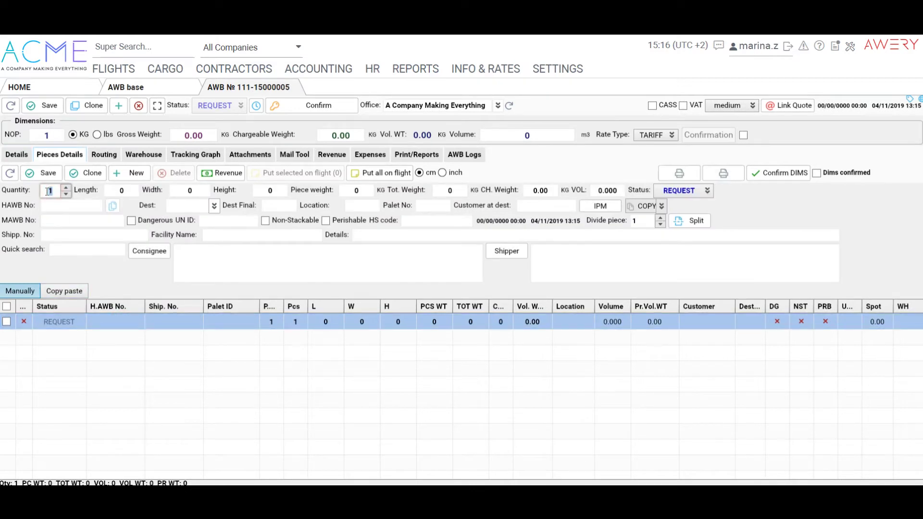
click(62, 362)
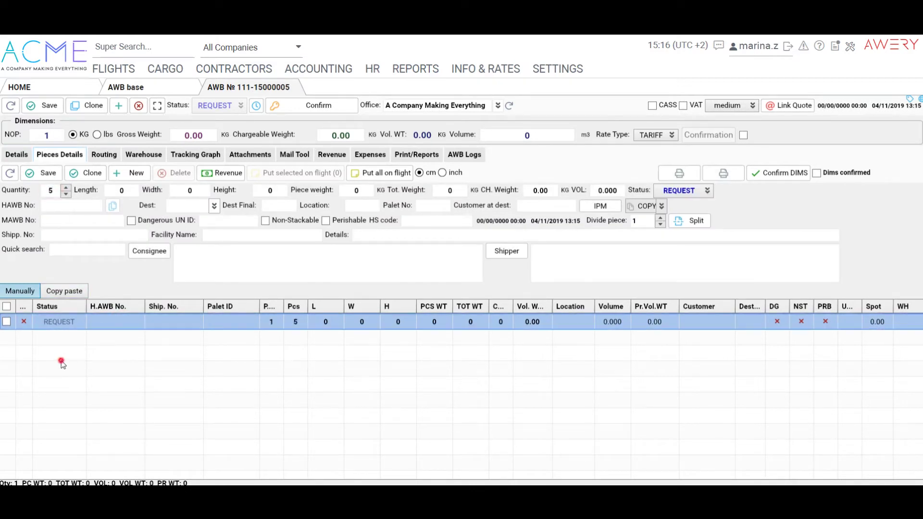
click(122, 193)
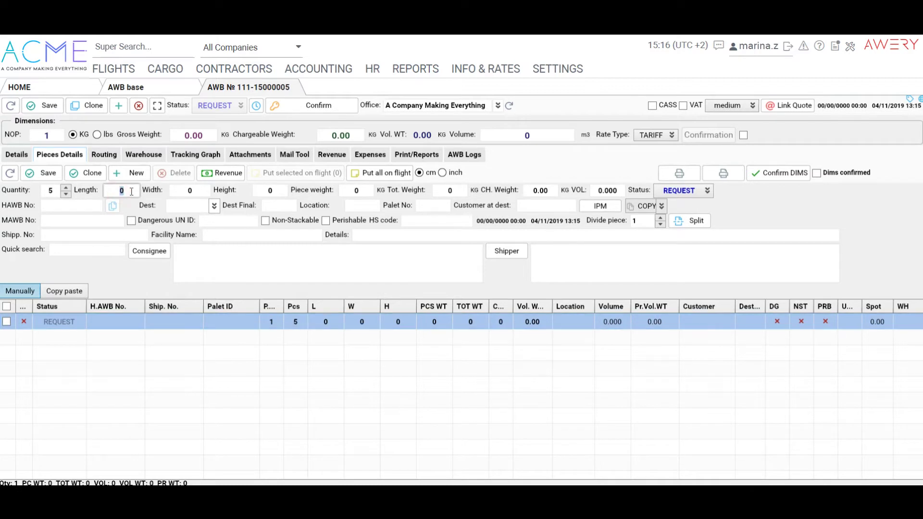
click(170, 189)
text(4)
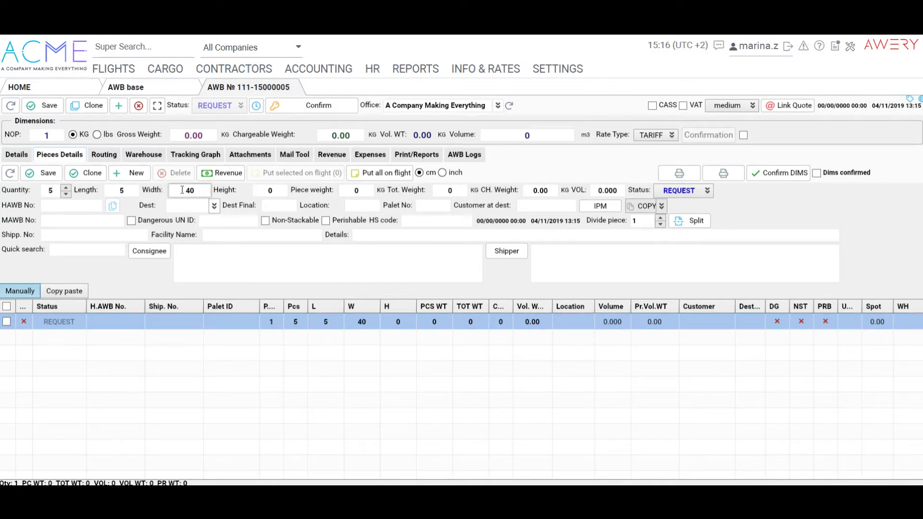
key(Delete)
click(284, 190)
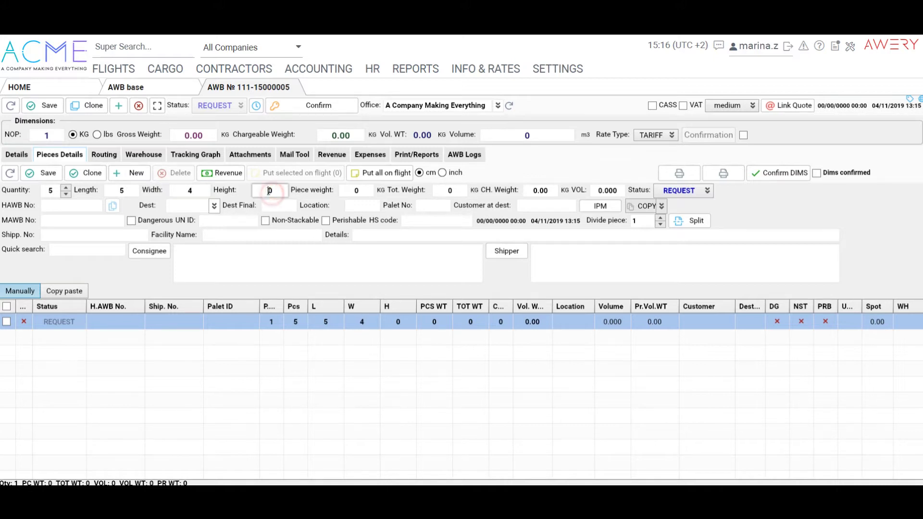
text(2)
key(Delete)
click(370, 191)
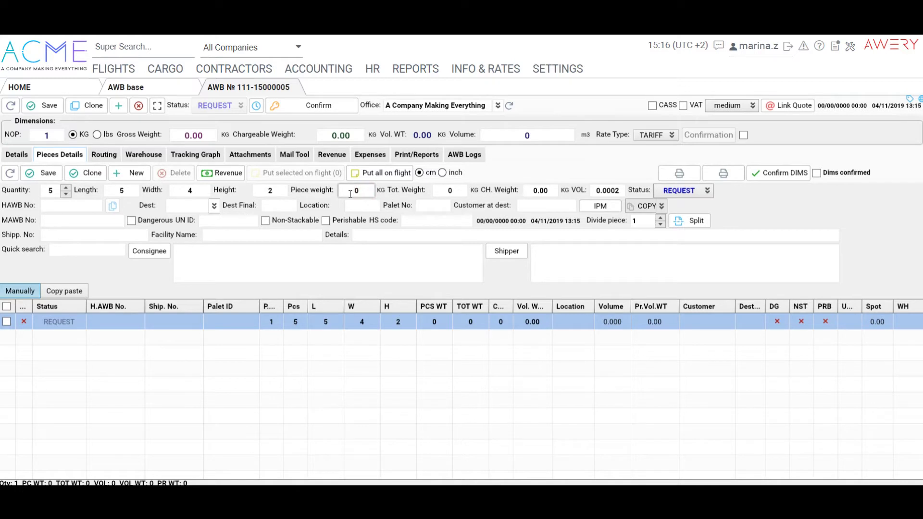
text(1)
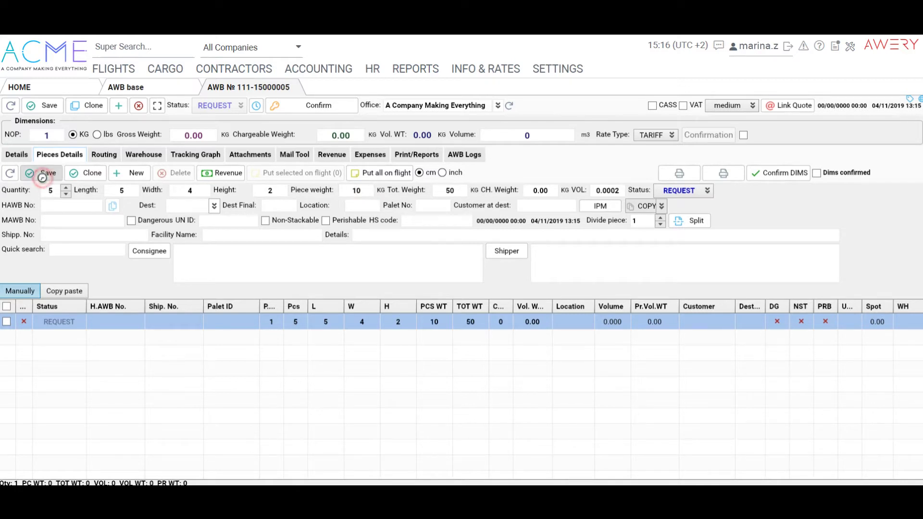
click(42, 173)
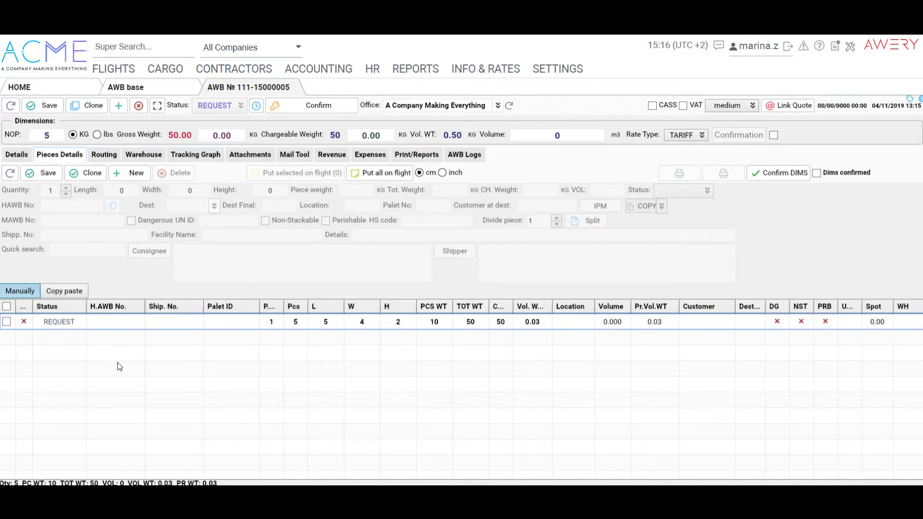
- Copy the dimension cells A1:F2 from the Excel sheet for pasting
click(75, 291)
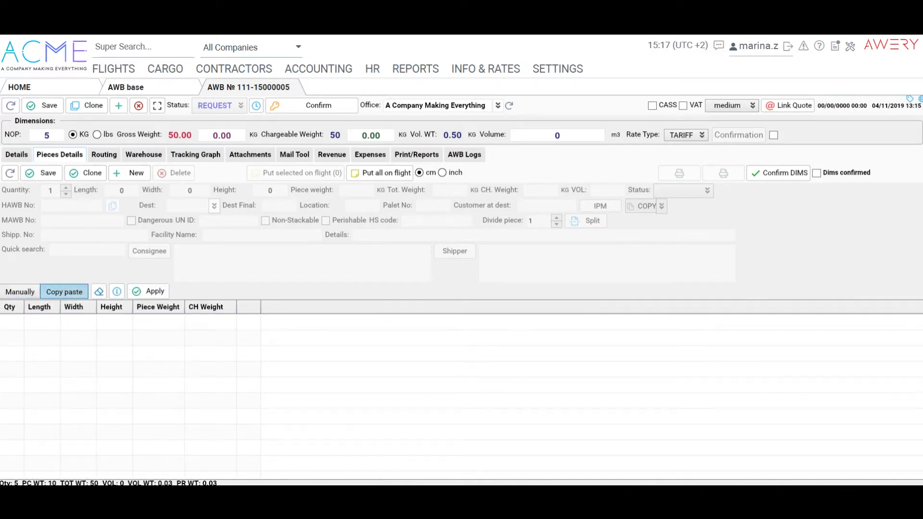
key(alt+Tab)
drag(677, 234, 467, 224)
right_click(470, 224)
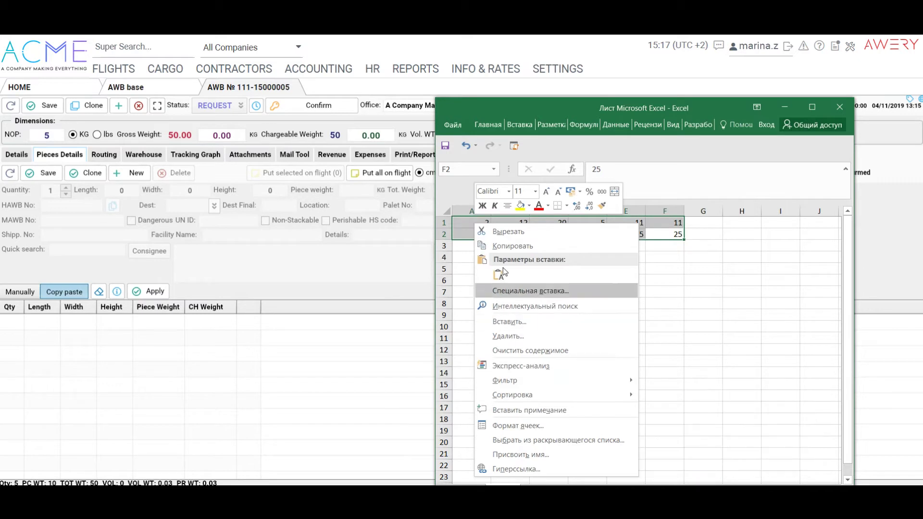
click(513, 246)
- Paste the dimensions into the Copy paste grid and apply them as piece lines
click(125, 347)
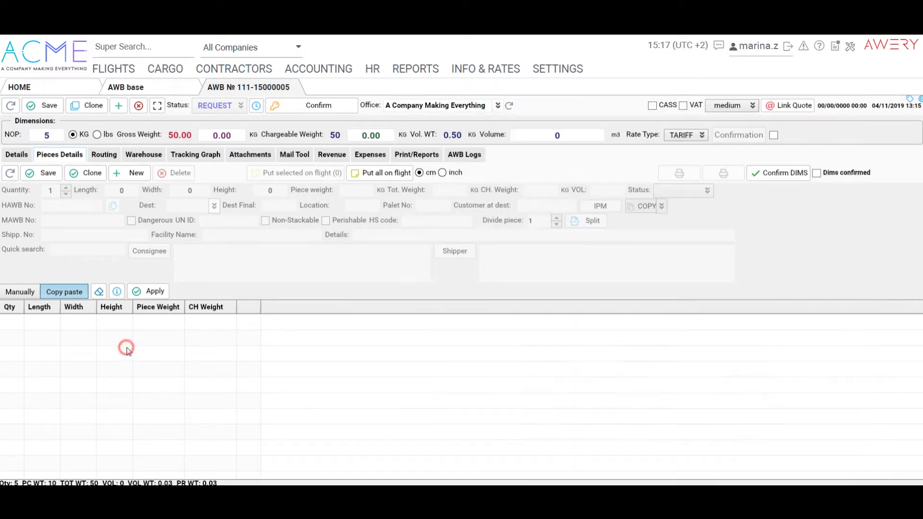
right_click(78, 326)
click(22, 327)
key(ctrl+v)
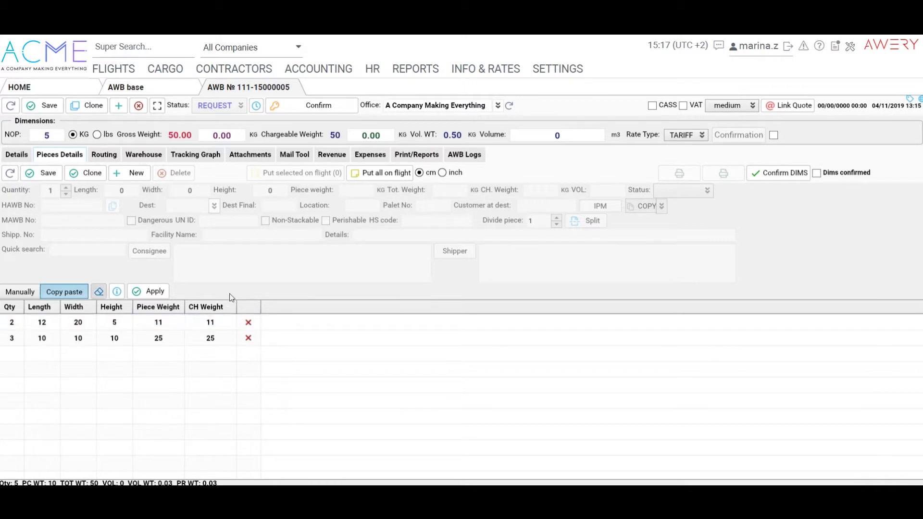
click(138, 293)
- Save the new lines: 2 at 12×20×5 cm, 11 kg and 3 at 10×10×10 cm, 25 kg
click(249, 338)
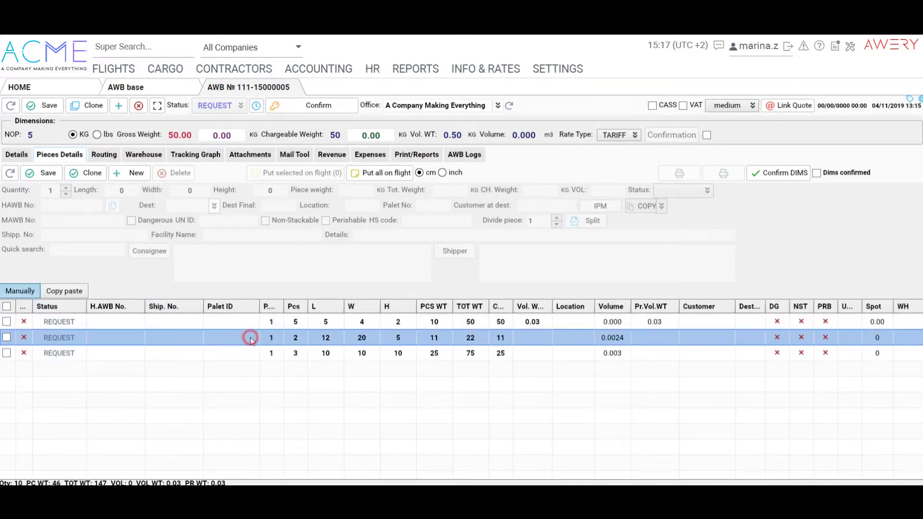
click(254, 355)
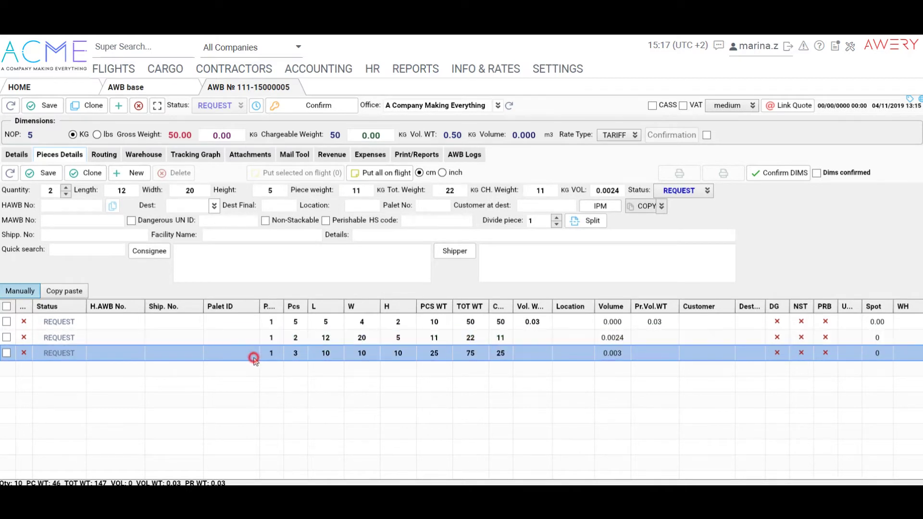
click(54, 176)
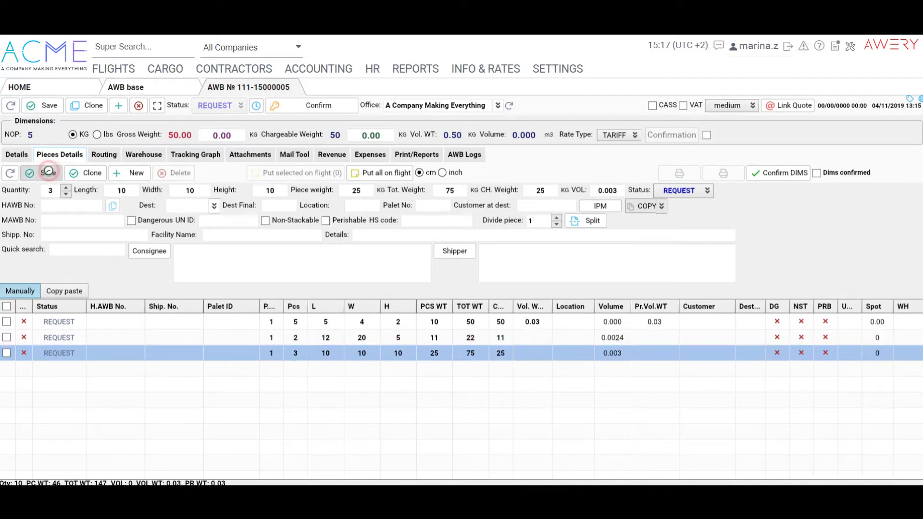
click(176, 353)
click(191, 338)
click(206, 322)
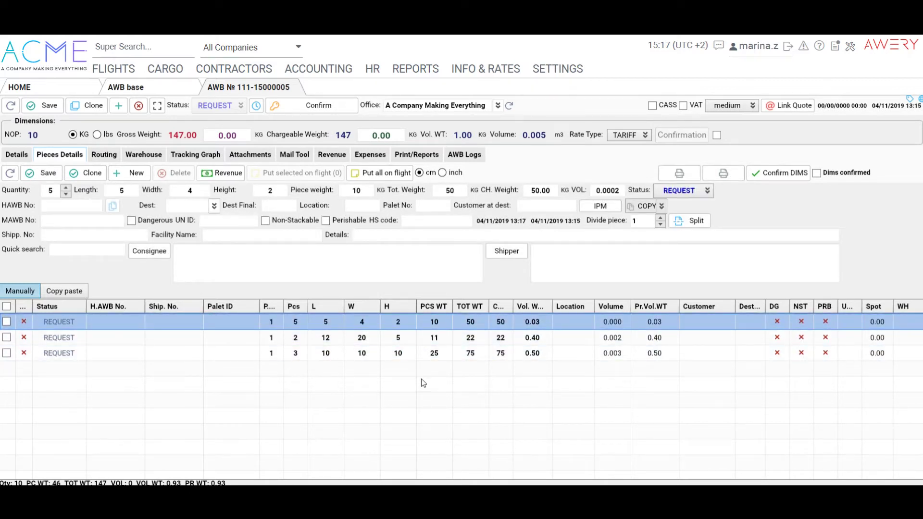
- Divide 4 pieces off the 5-piece line, leaving a single-piece line and a 4-piece 40 kg line
click(329, 337)
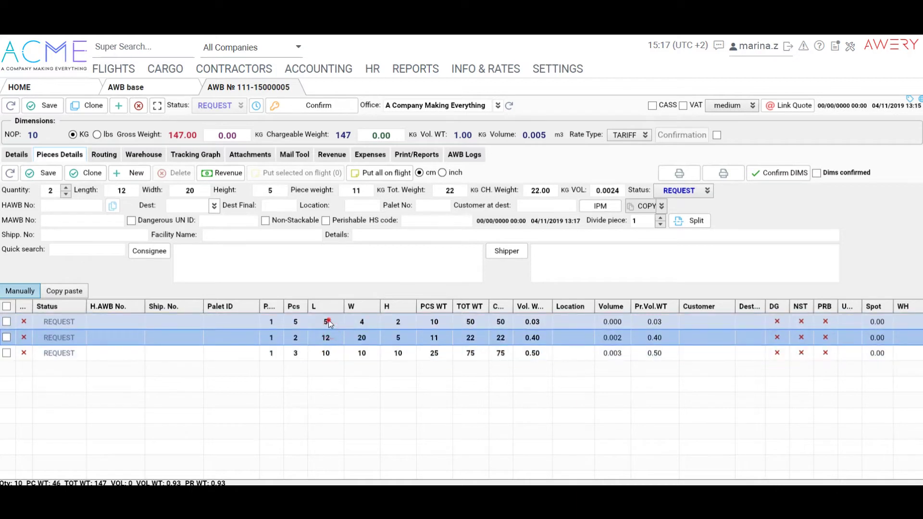
click(330, 323)
click(646, 220)
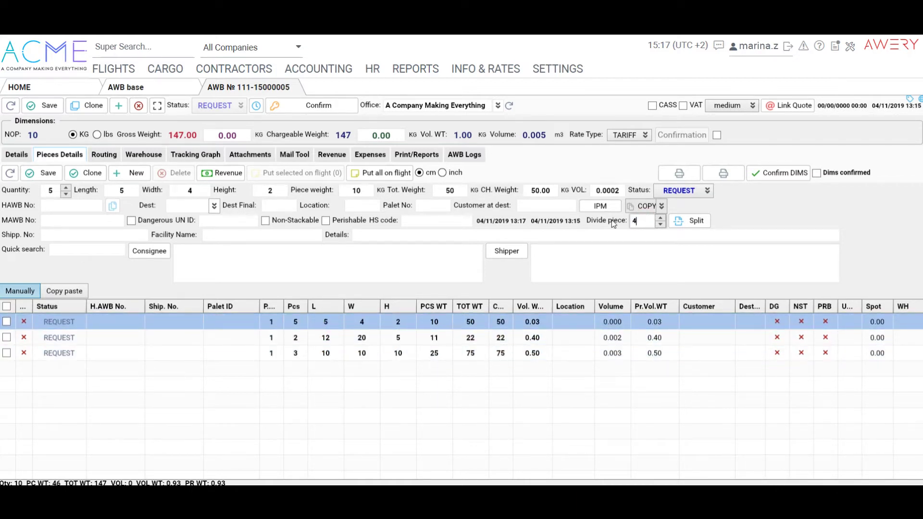
click(685, 225)
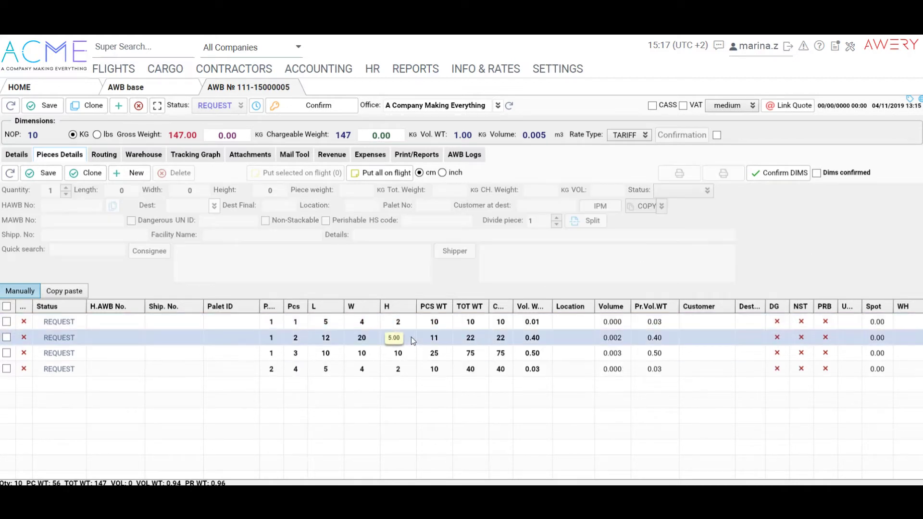
click(346, 368)
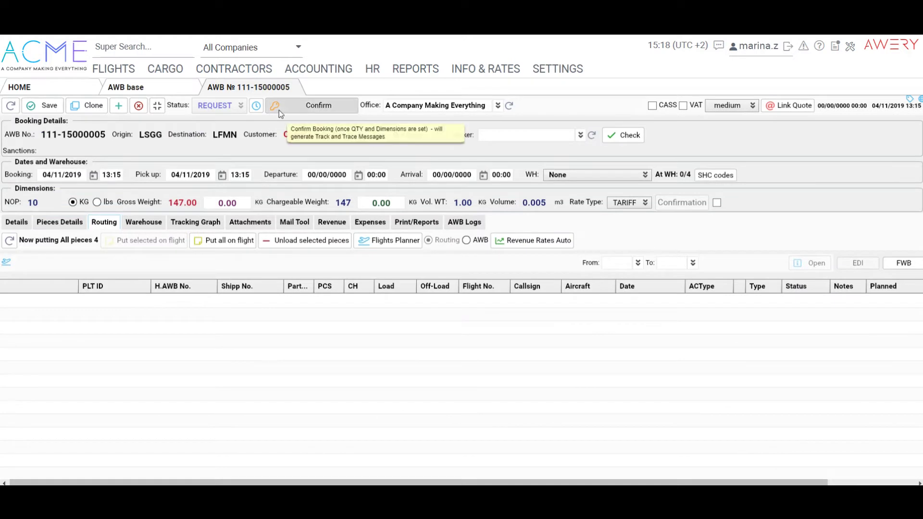
- Confirm the booking to WAITING and put the first two piece lines on a flight
click(279, 109)
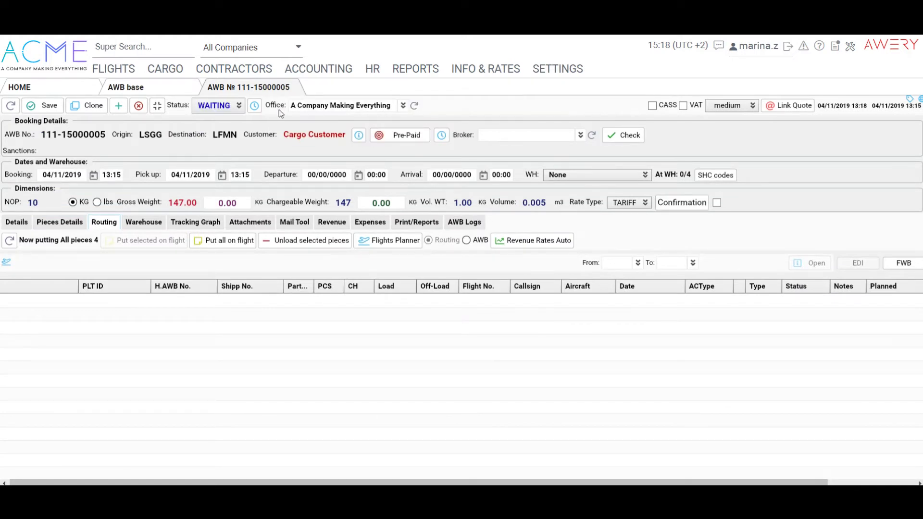
click(67, 221)
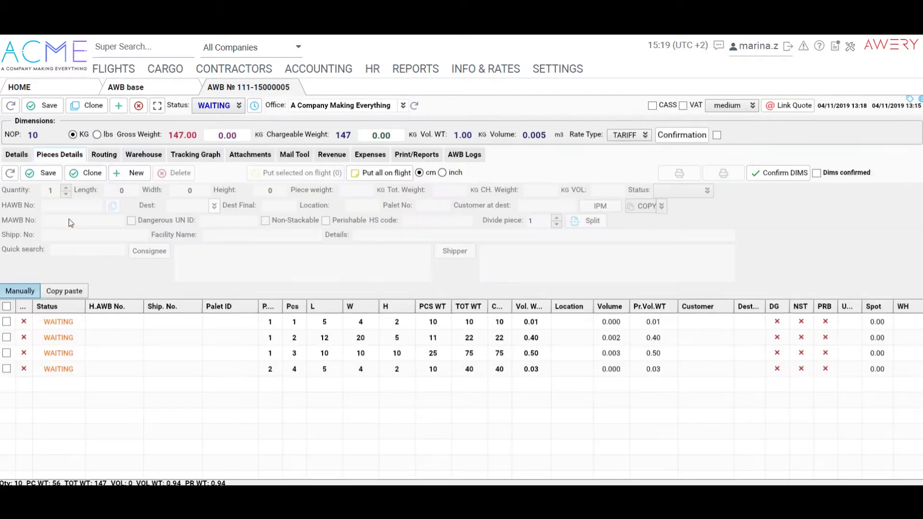
click(7, 323)
click(6, 322)
click(7, 338)
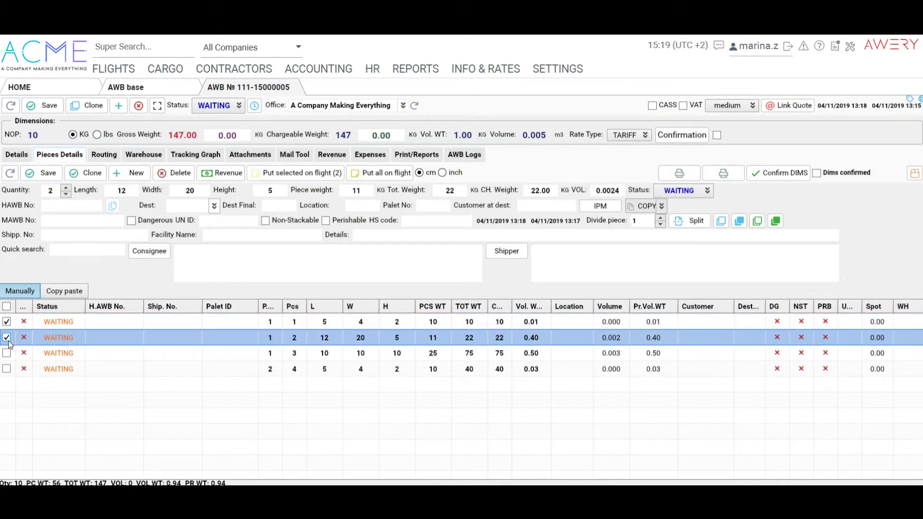
click(296, 173)
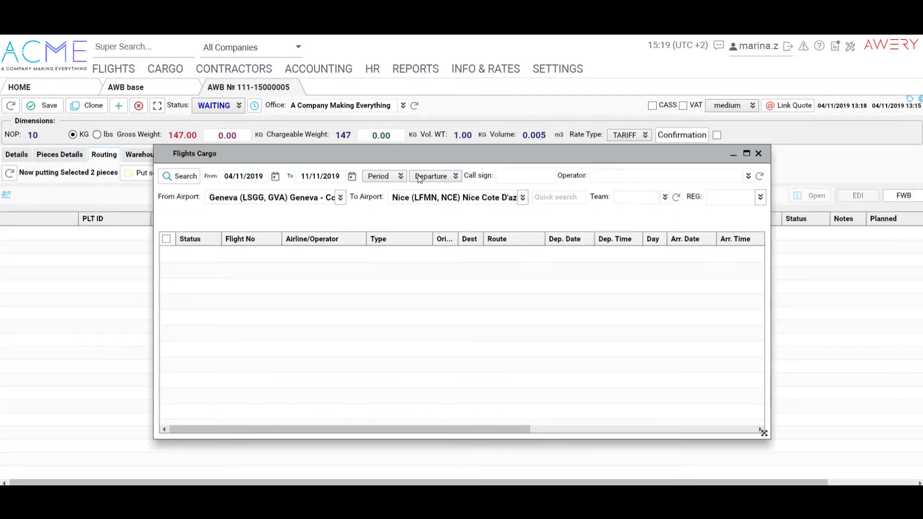
- Search current-month Geneva–Nice flights by departure date, pick the ACME Airlines flight, open the Flights Planner
click(419, 176)
click(420, 177)
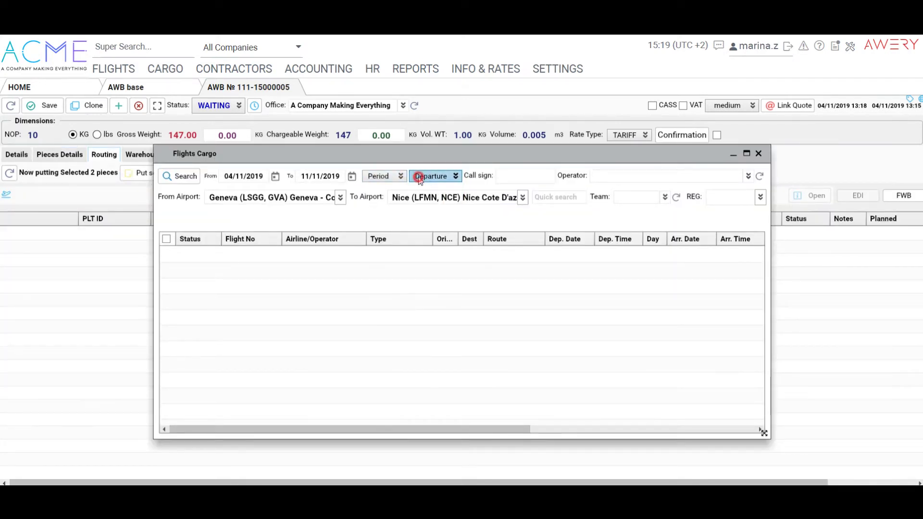
click(394, 176)
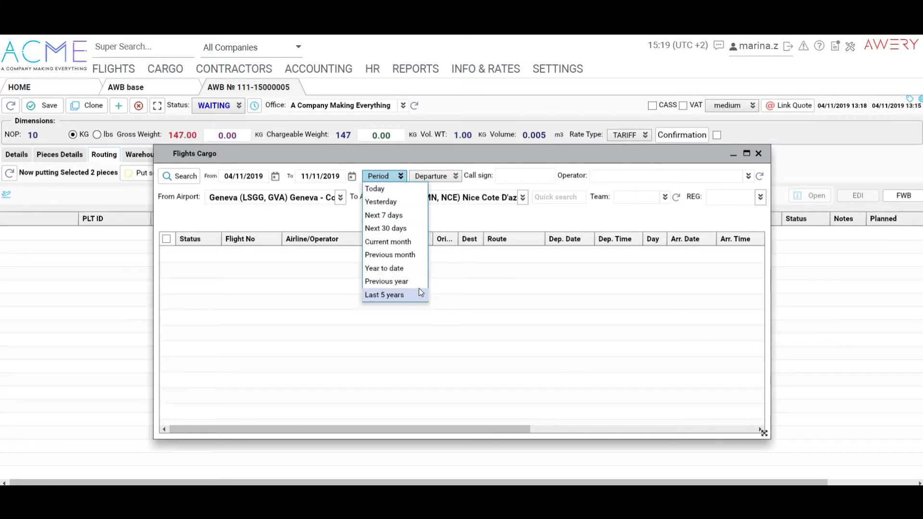
click(410, 244)
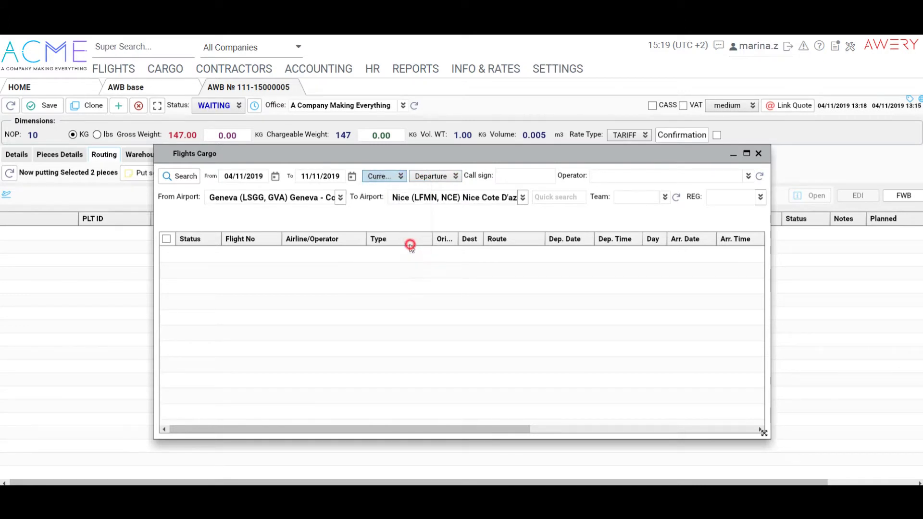
click(172, 176)
click(295, 257)
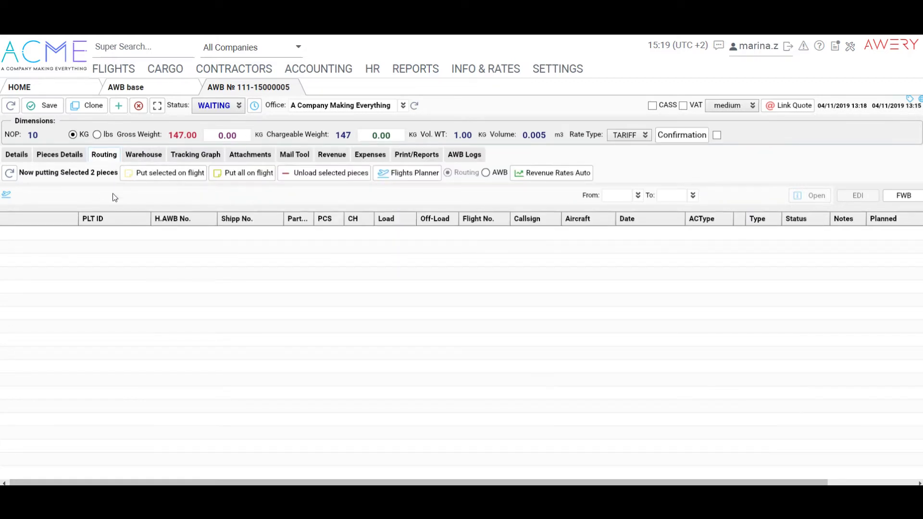
click(407, 174)
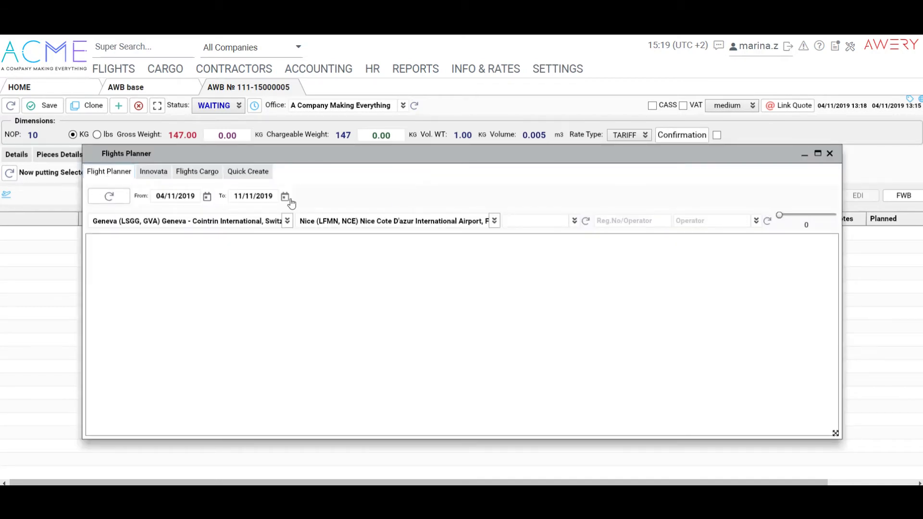
- Extend the connection search to end 30/11/2019 and select the Geneva–Nice connection
click(98, 198)
click(285, 198)
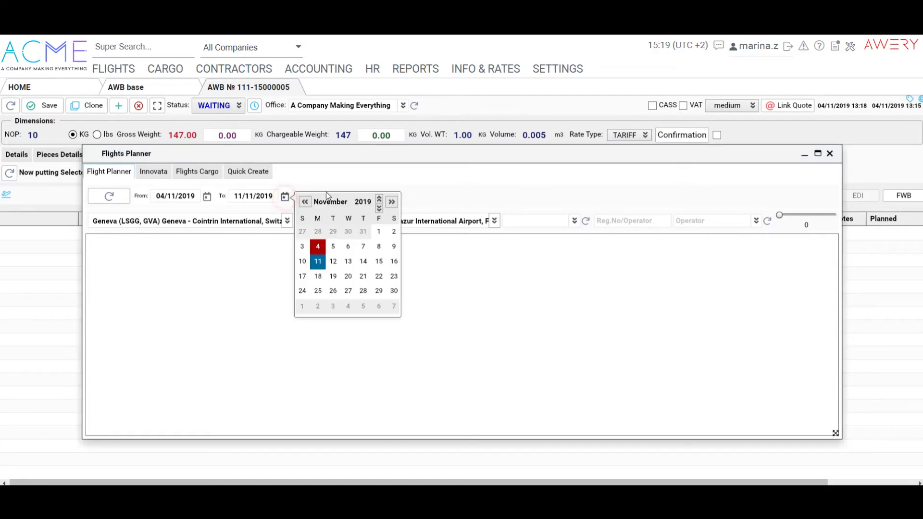
click(385, 295)
click(109, 196)
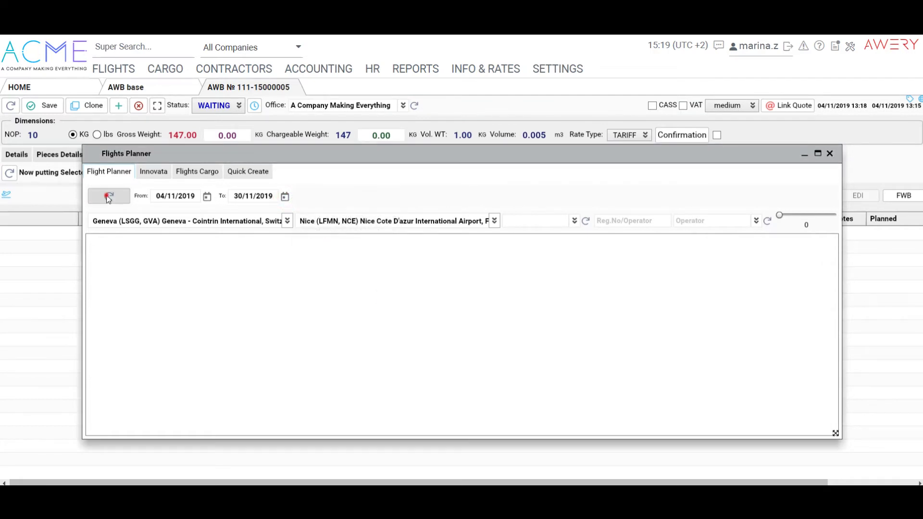
click(252, 255)
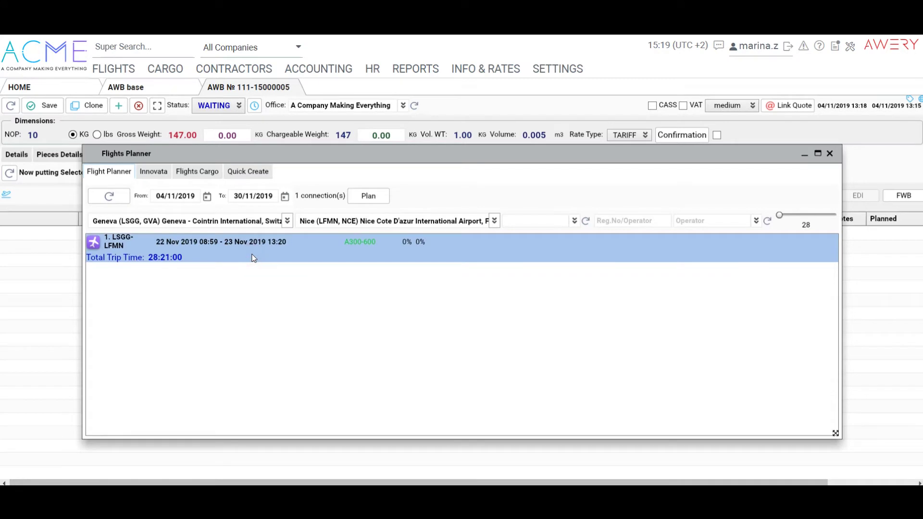
- Search Innovata schedules around 24/11/2019, reviewing flights like 27/11 U2! 1377 and 25/11 LX528
click(152, 171)
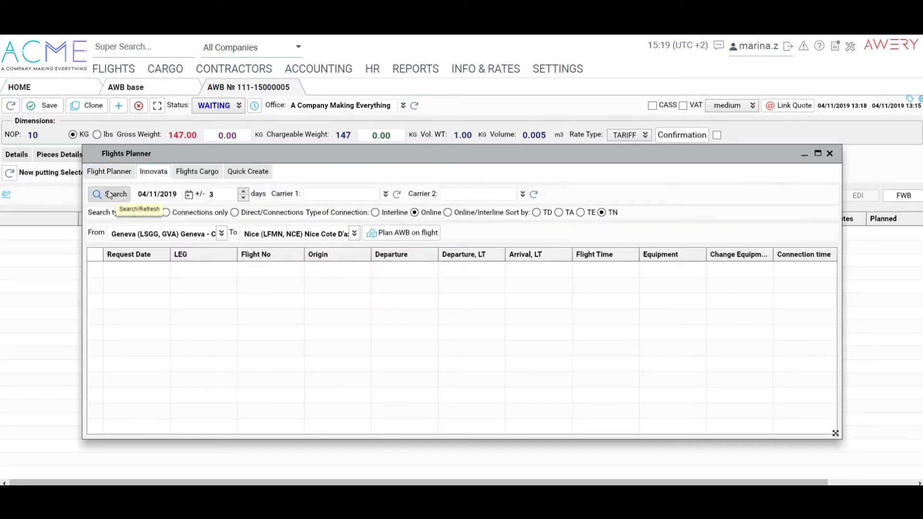
click(187, 195)
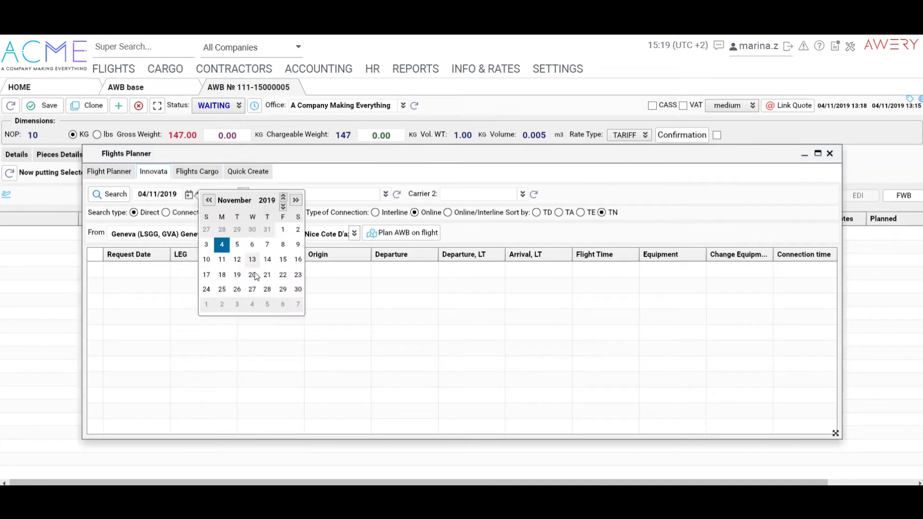
click(207, 289)
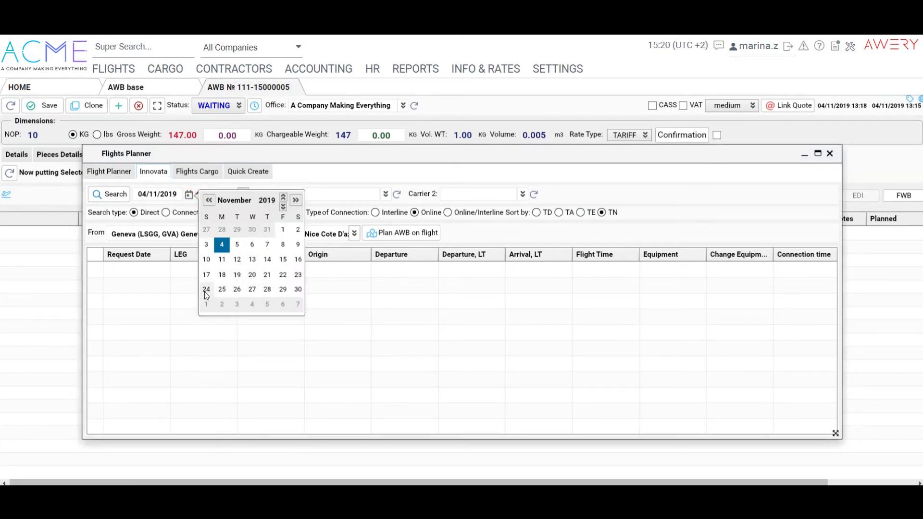
click(101, 193)
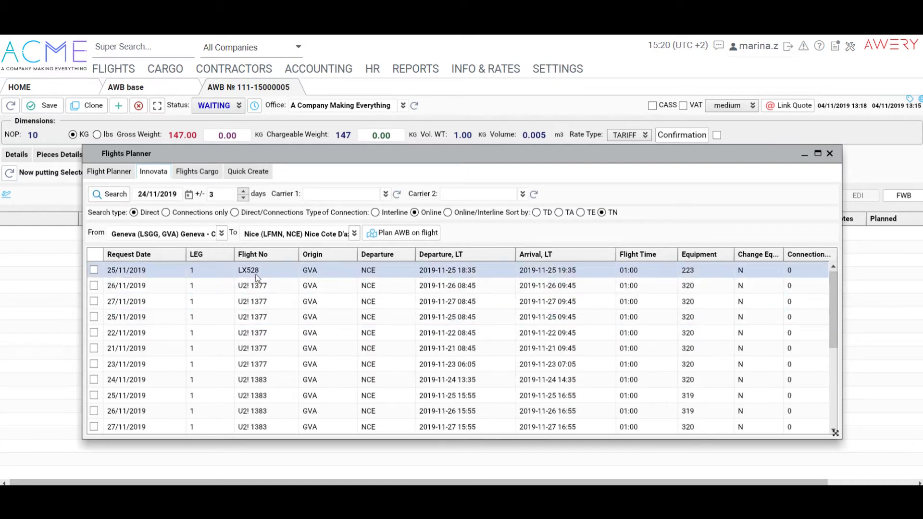
click(294, 333)
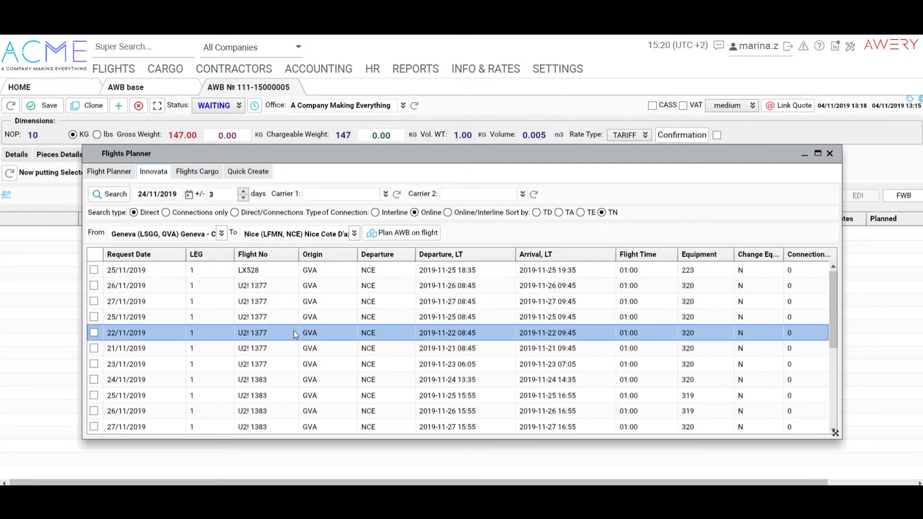
click(344, 302)
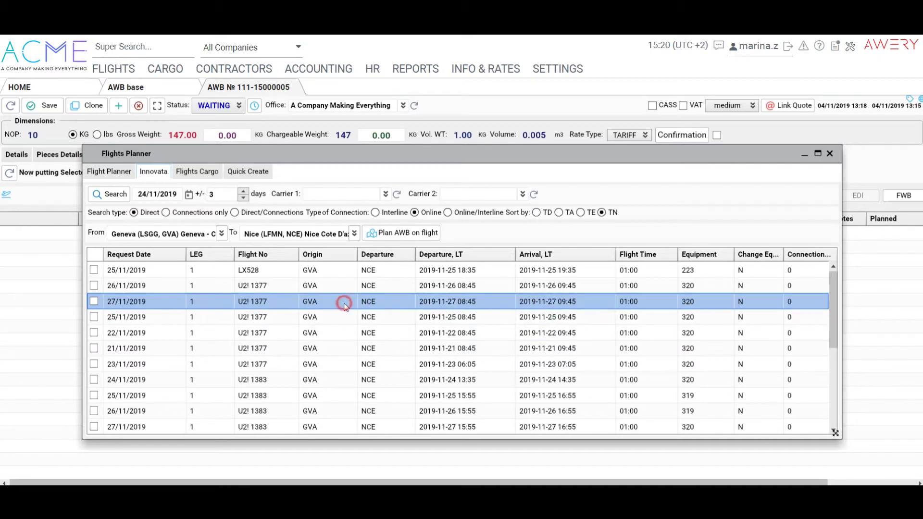
scroll(368, 345, down, 4)
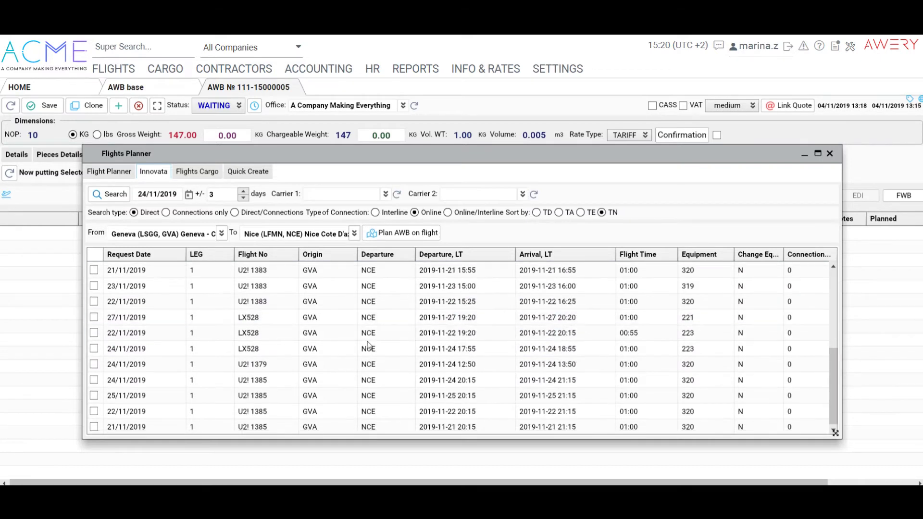
scroll(368, 346, up, 4)
click(358, 271)
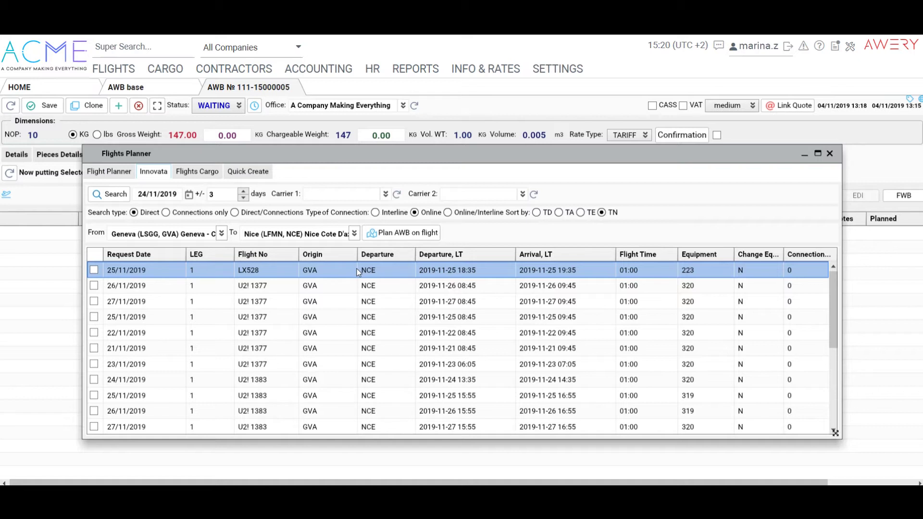
click(220, 173)
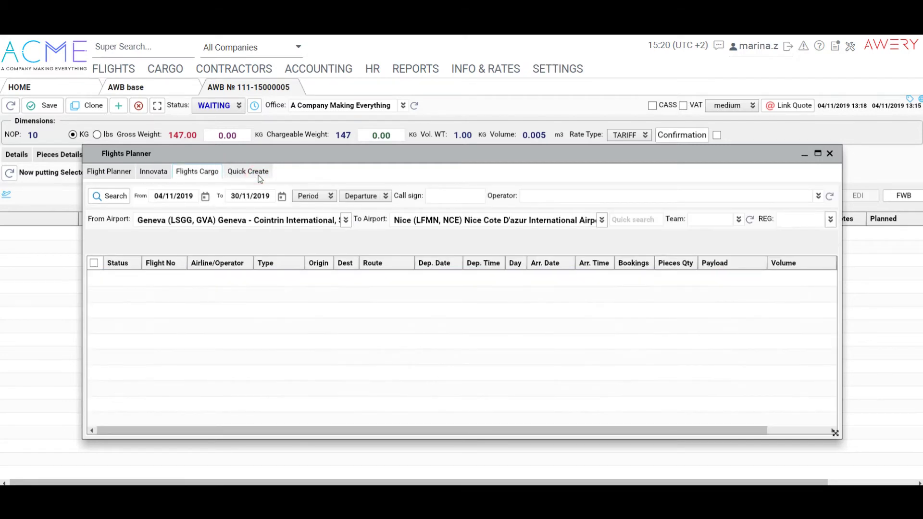
- Plan the pieces on the LSGG-LFMN connection via Quick Create's Flight Planner and tick FFR
click(254, 172)
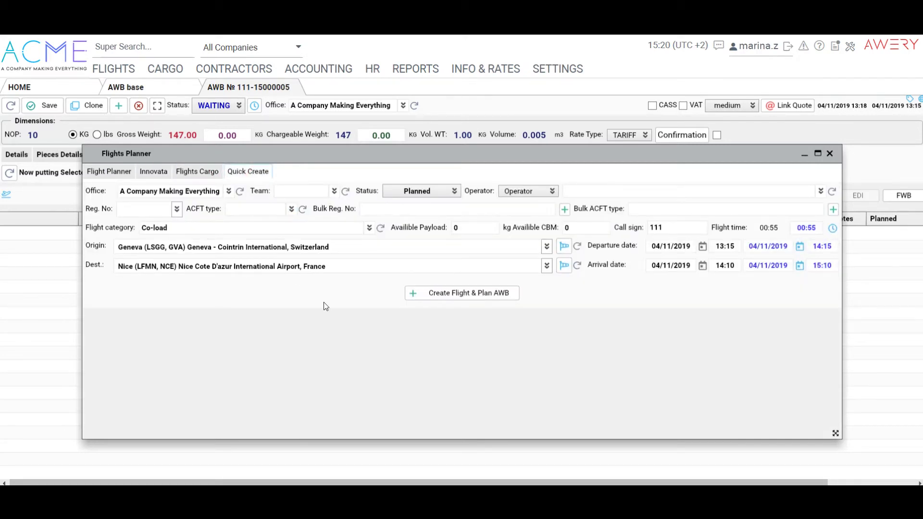
click(109, 173)
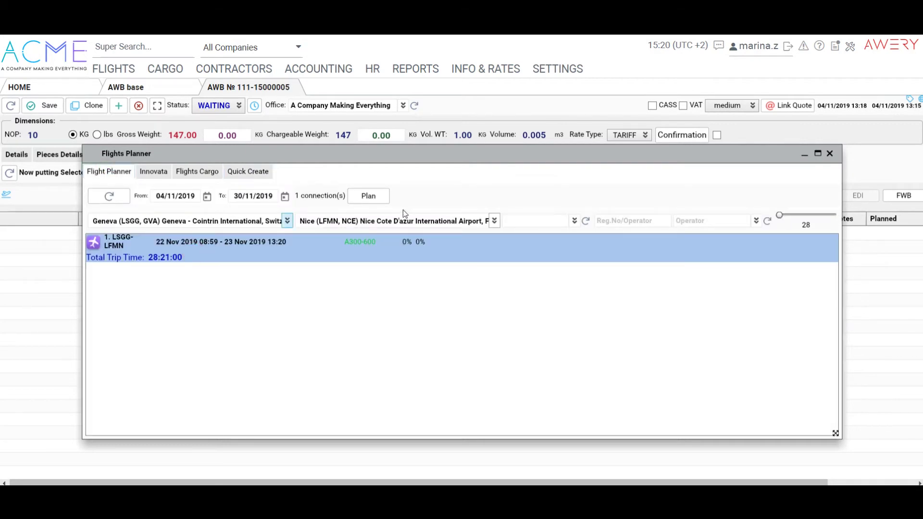
click(361, 195)
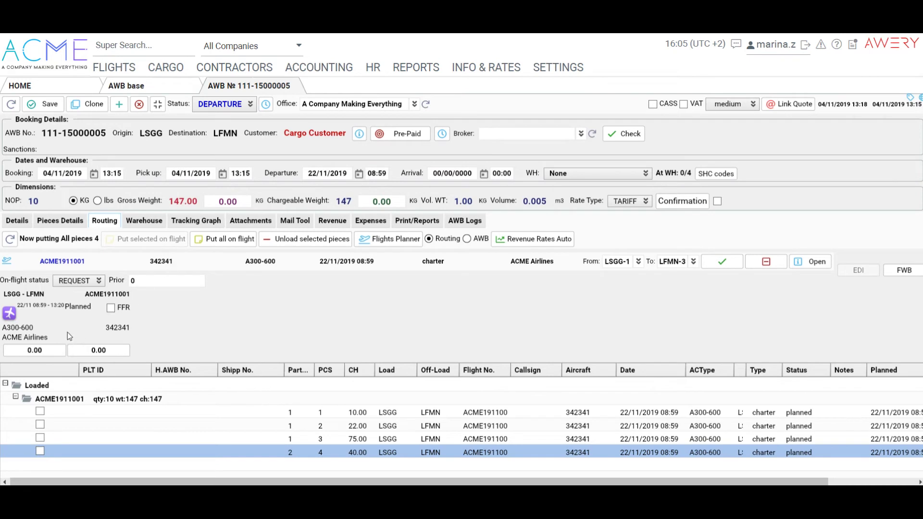
click(112, 310)
- Start an EDI text message to Antonov Airlines from the FFR EXAMPLE 1 template
click(858, 271)
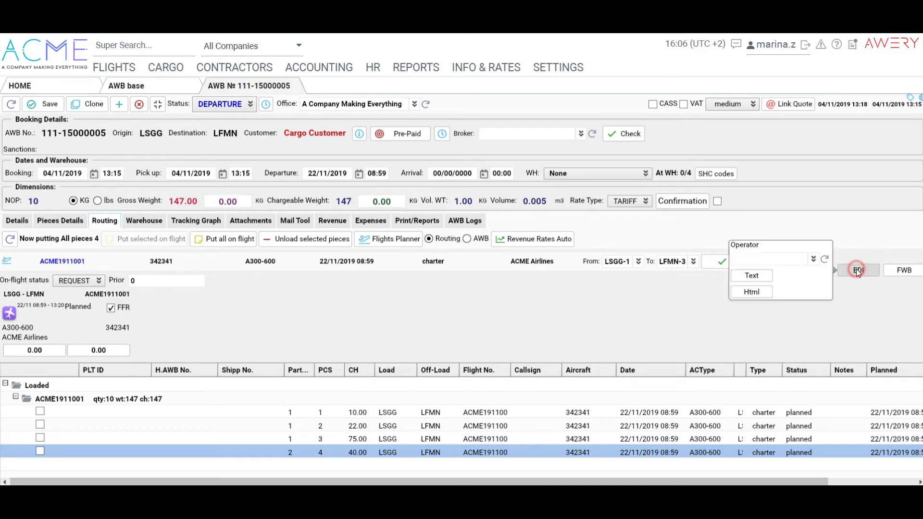
click(813, 259)
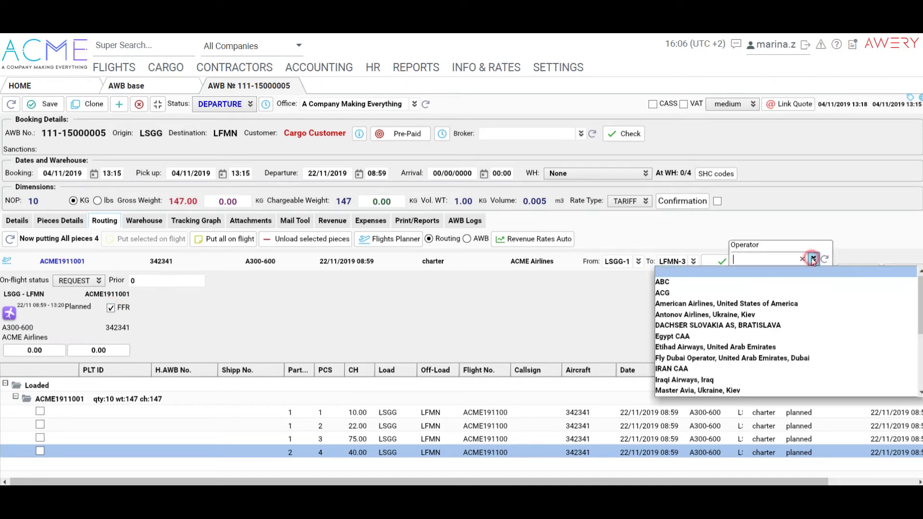
click(767, 316)
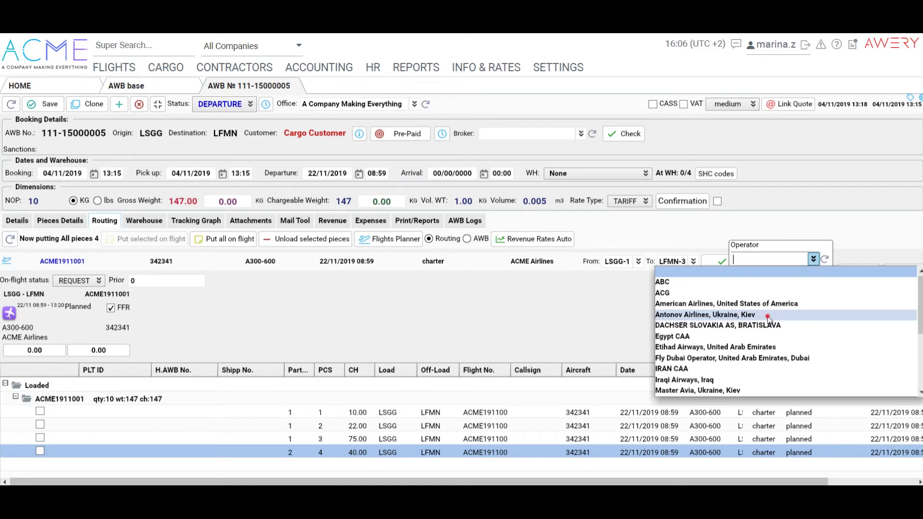
click(752, 277)
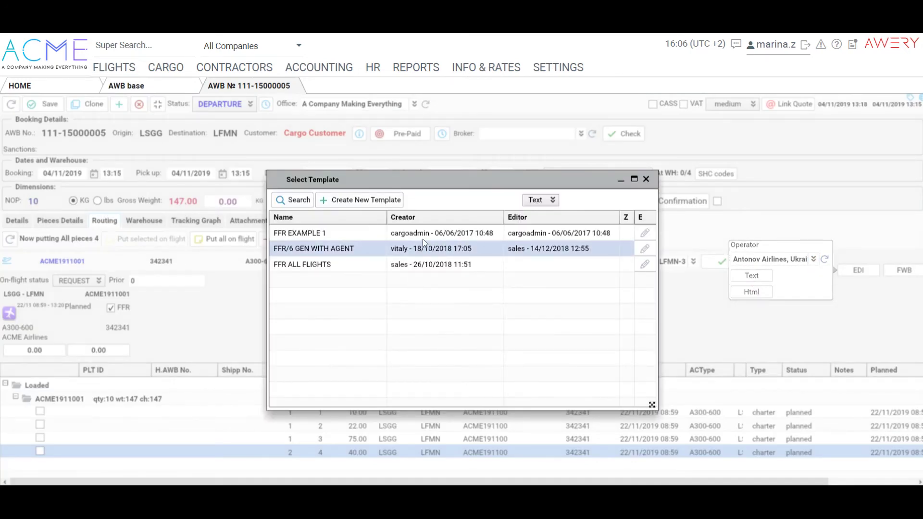
double_click(423, 234)
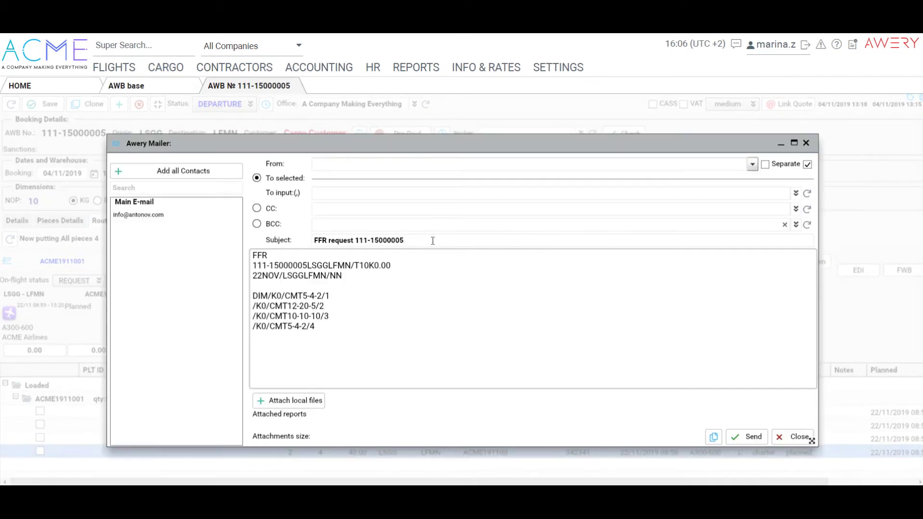
- Add Antonov's Main E-mail contact as recipient, then close the mailer without sending
click(402, 323)
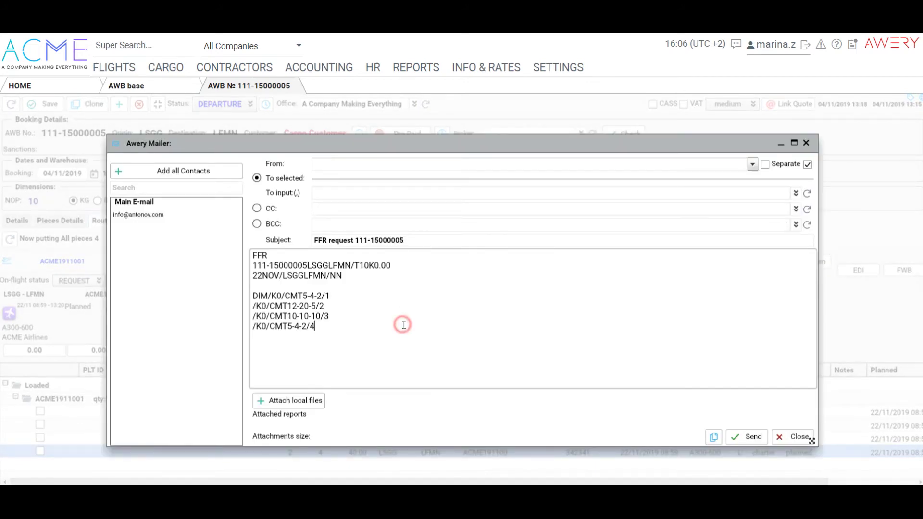
click(191, 215)
click(721, 160)
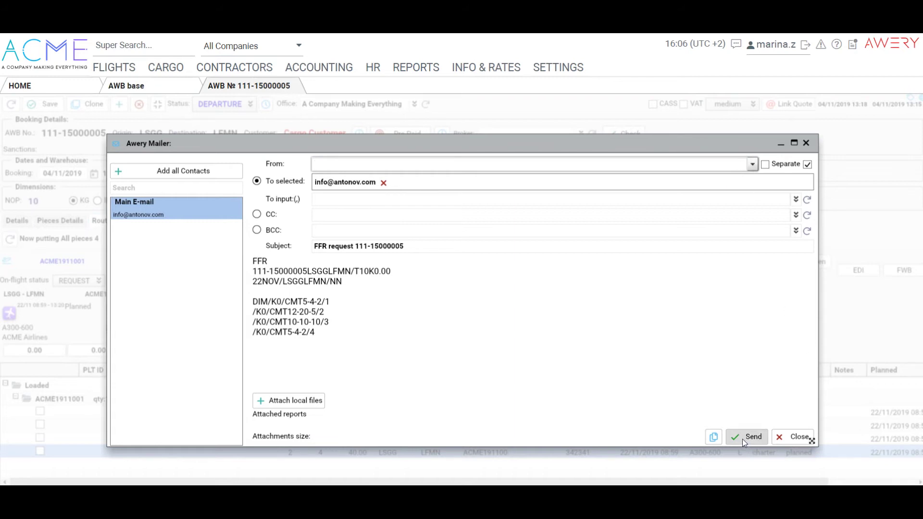
click(794, 437)
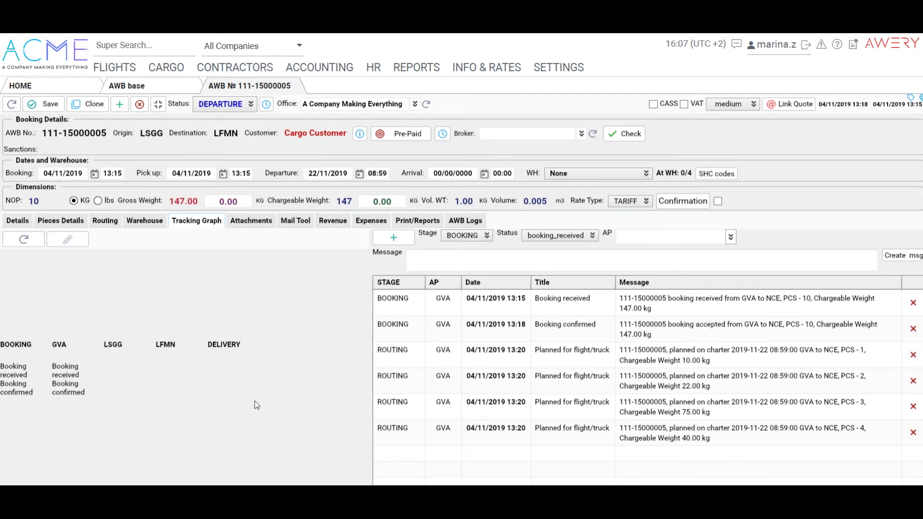
drag(465, 295, 466, 338)
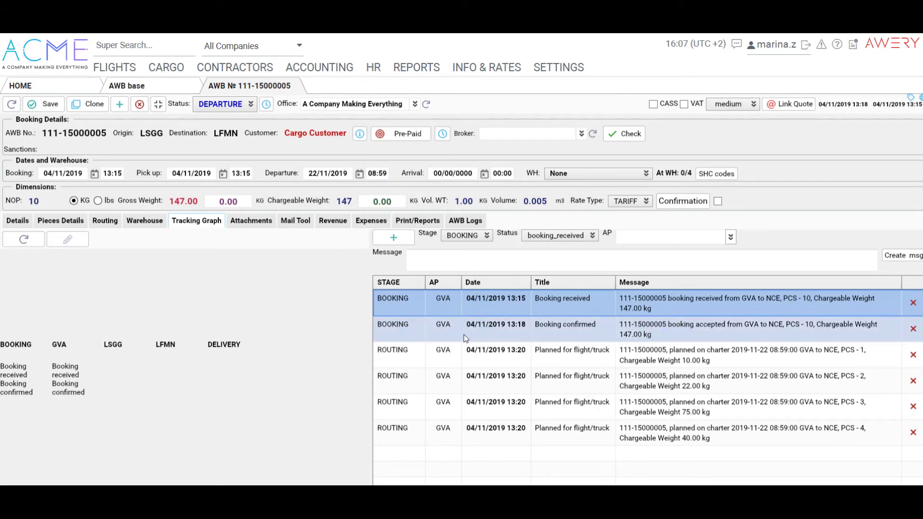
click(458, 338)
click(460, 358)
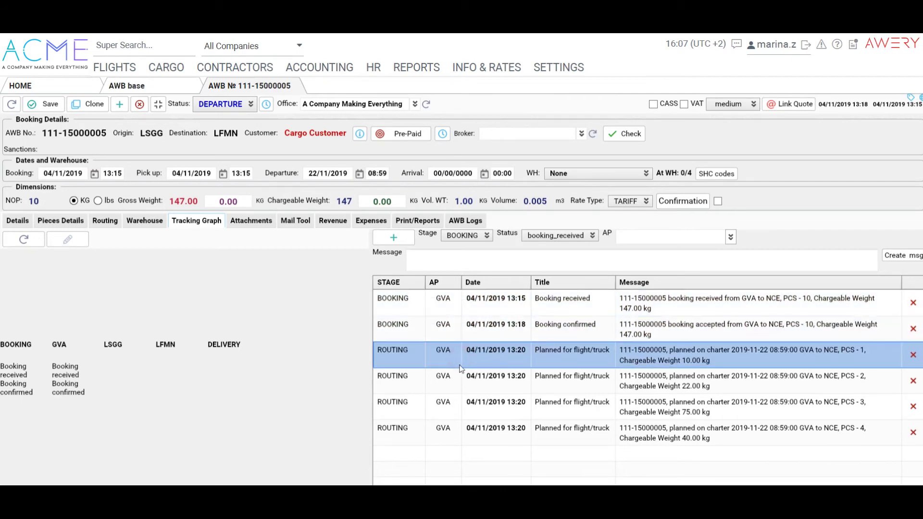
click(456, 380)
click(438, 403)
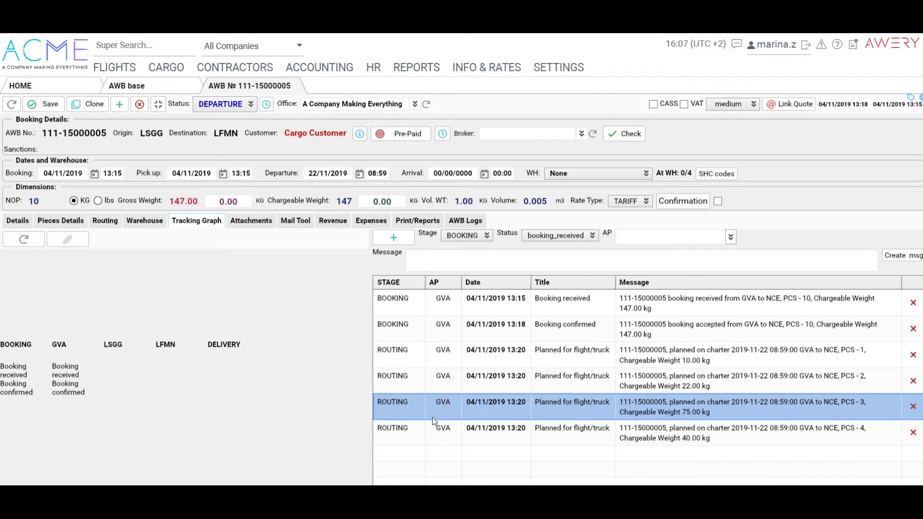
click(436, 430)
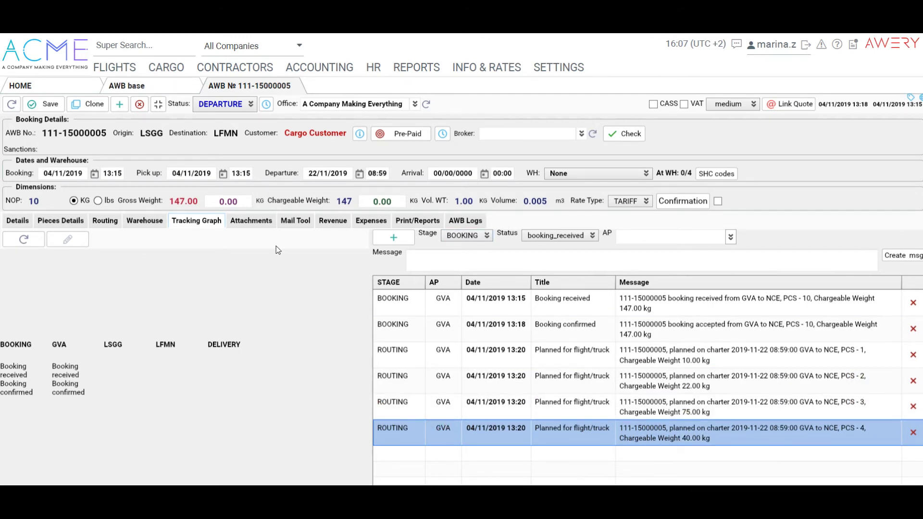
- Browse the AWB's Attachments, Mail Tool, Revenue and Expenses tabs, ending on Print/Reports
click(240, 225)
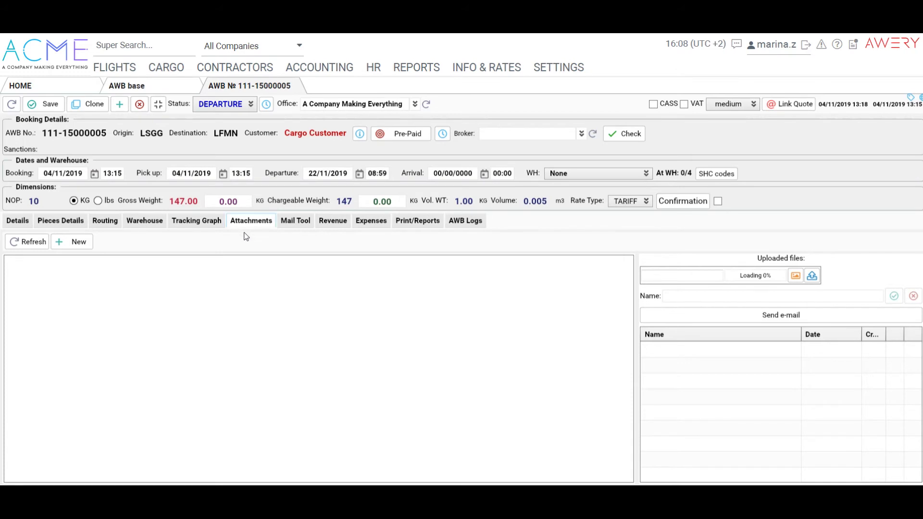
click(290, 223)
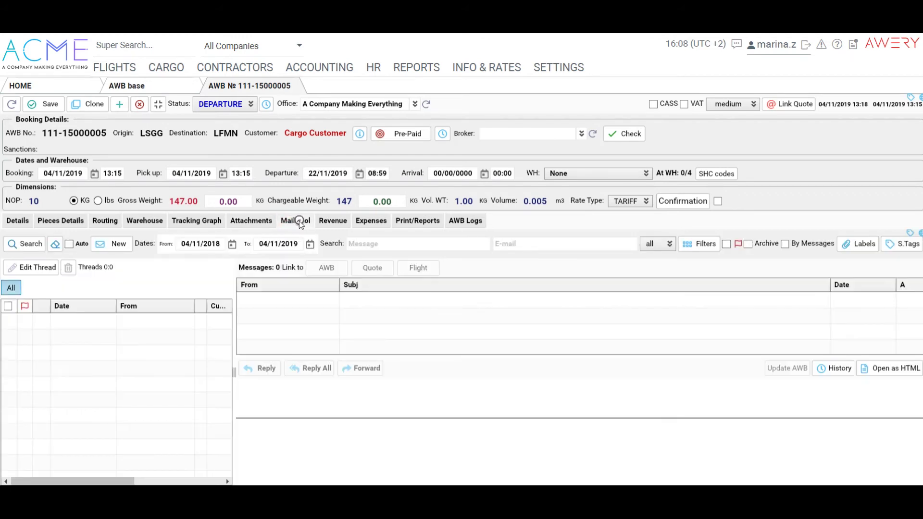
click(241, 227)
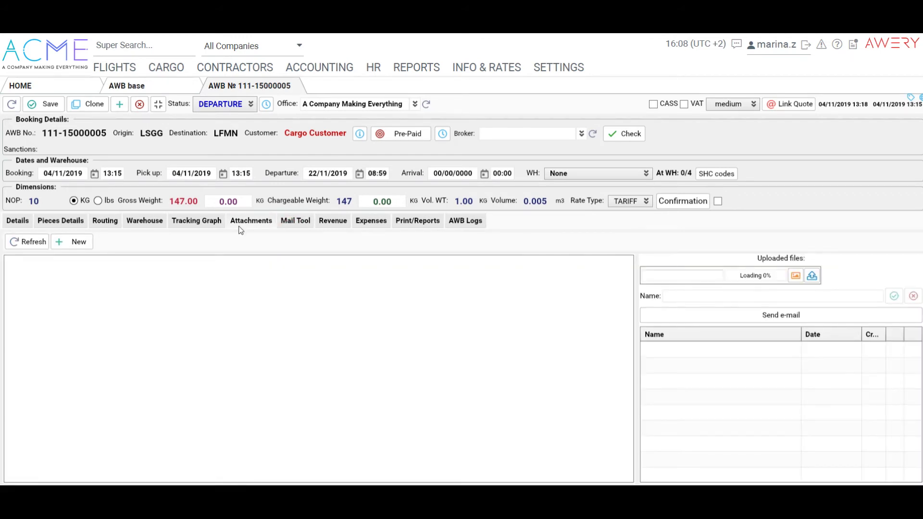
click(291, 225)
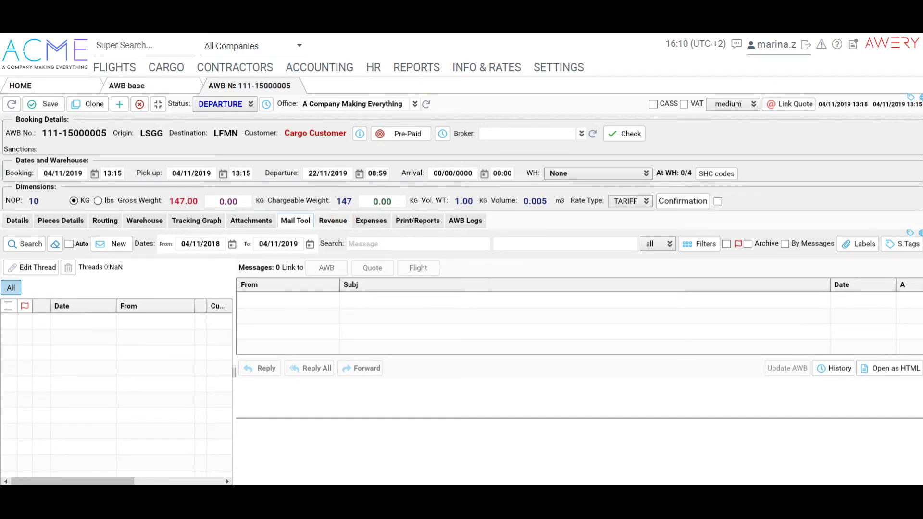
click(332, 221)
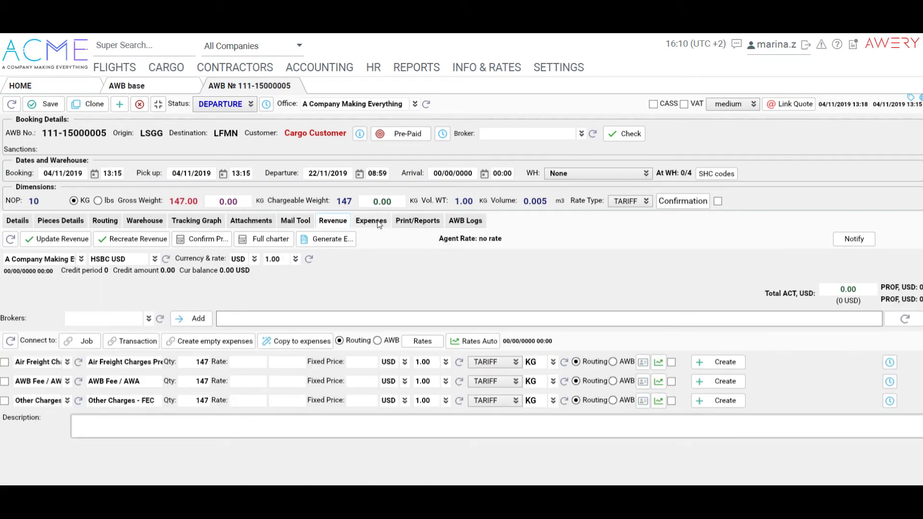
click(379, 224)
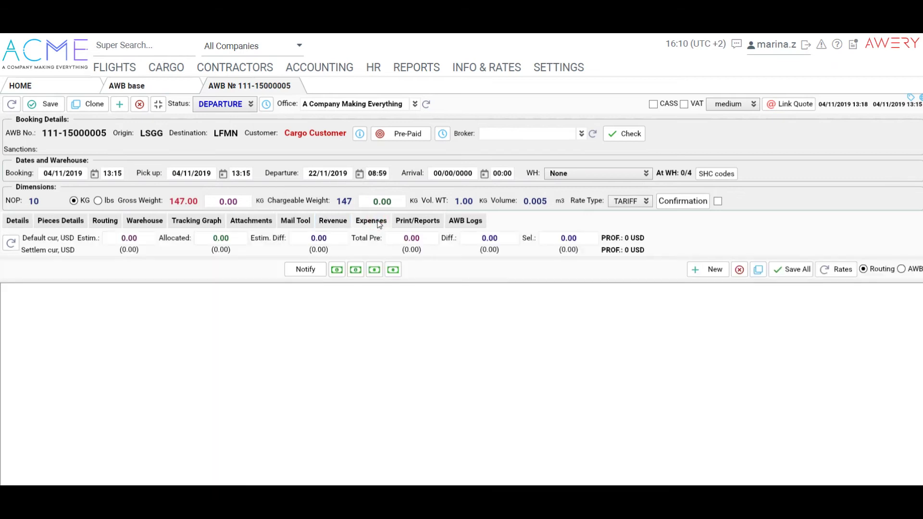
click(411, 222)
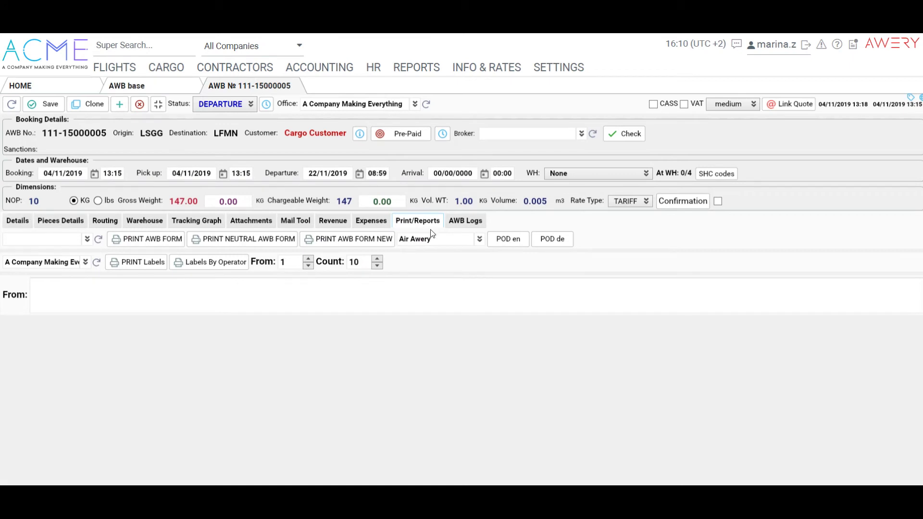
click(377, 243)
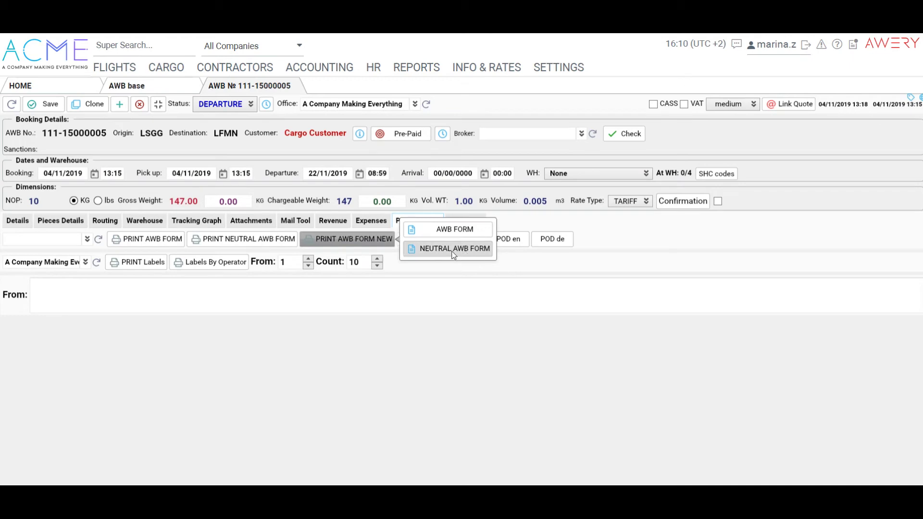
click(278, 243)
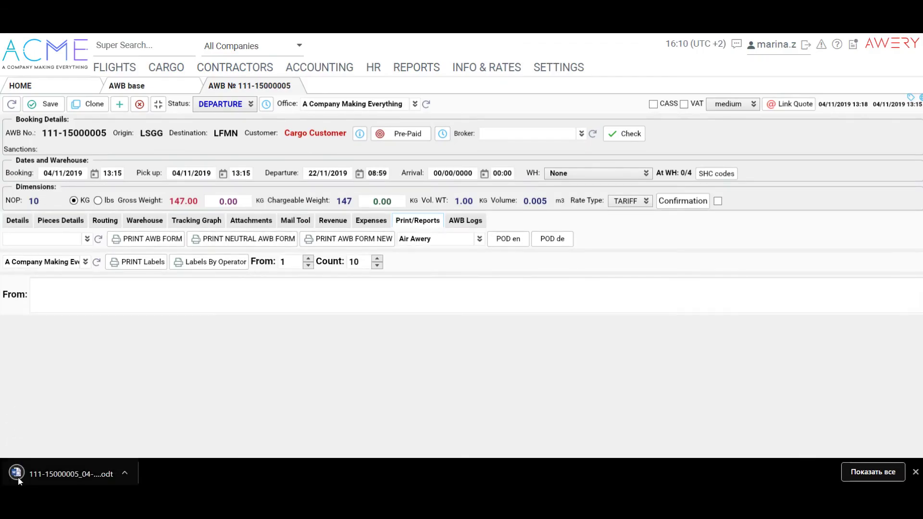
click(18, 475)
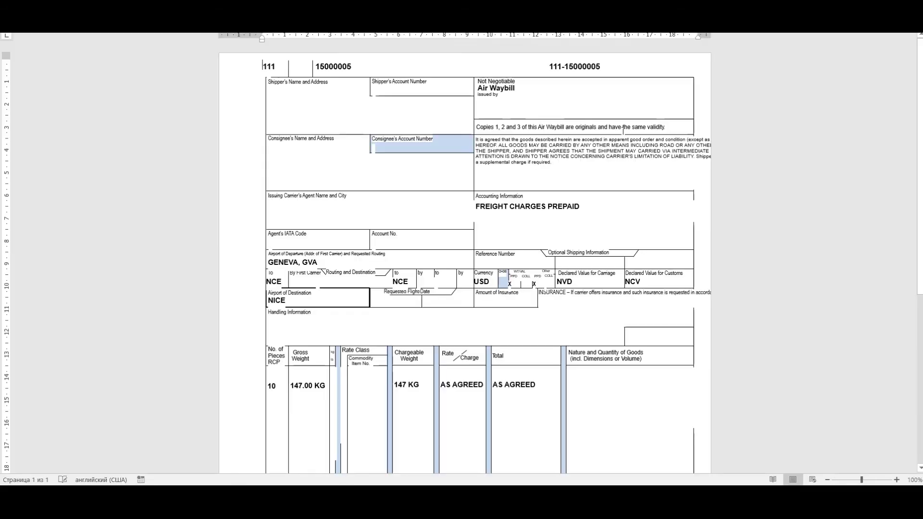
- Scroll through the Word air waybill, checking AS AGREED charges and execution on 04/11/2019 at GVA
scroll(604, 144, down, 6)
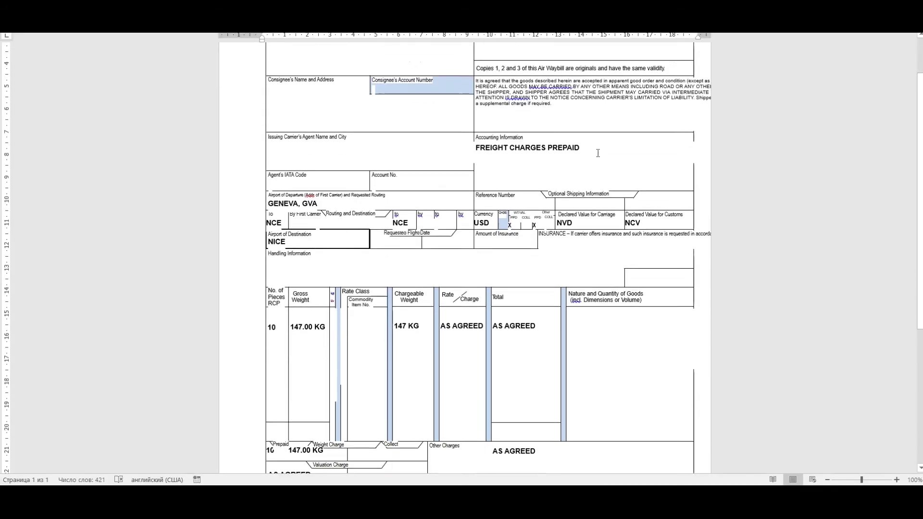
scroll(598, 148, down, 3)
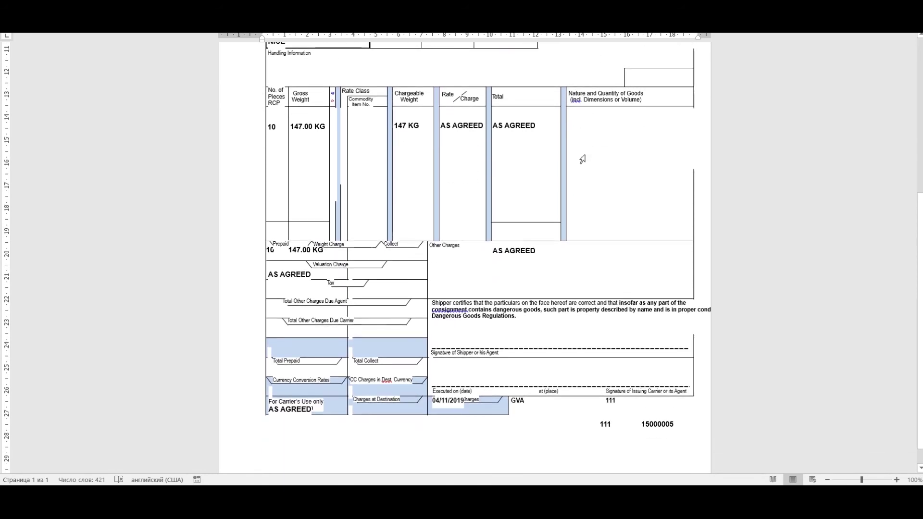
scroll(583, 159, up, 9)
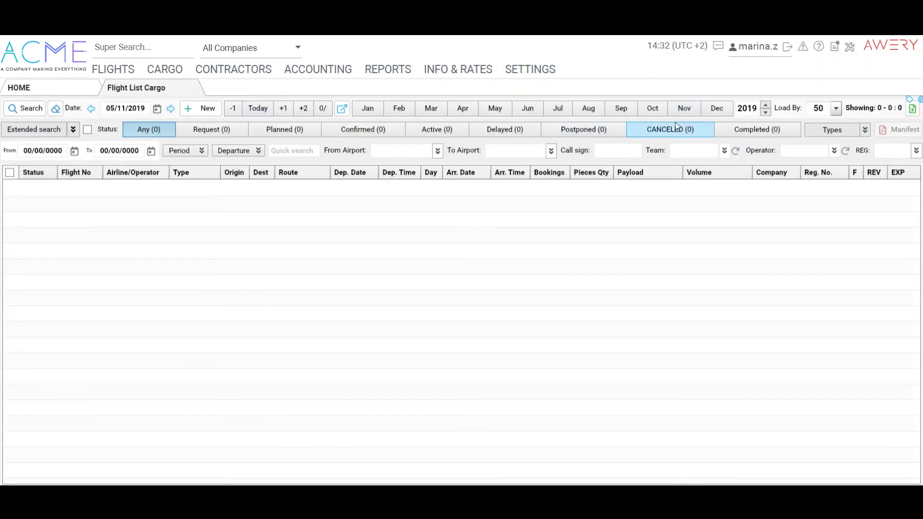
- Open the planned November flight ACME1911001 and its cargo AWB list
click(684, 110)
double_click(319, 200)
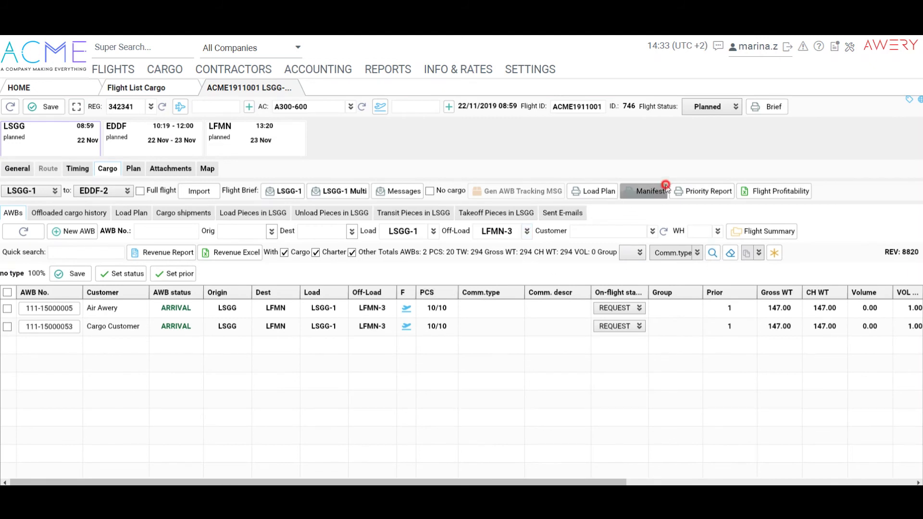
click(646, 191)
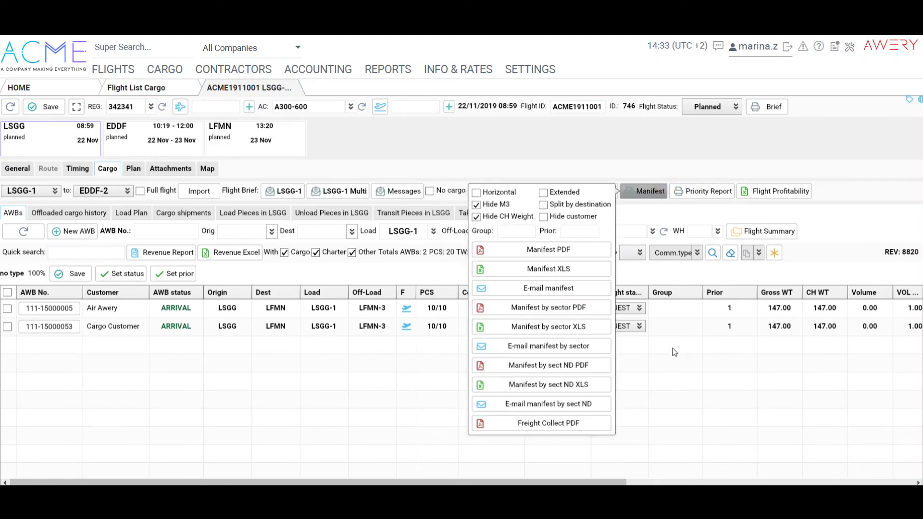
click(682, 312)
click(682, 310)
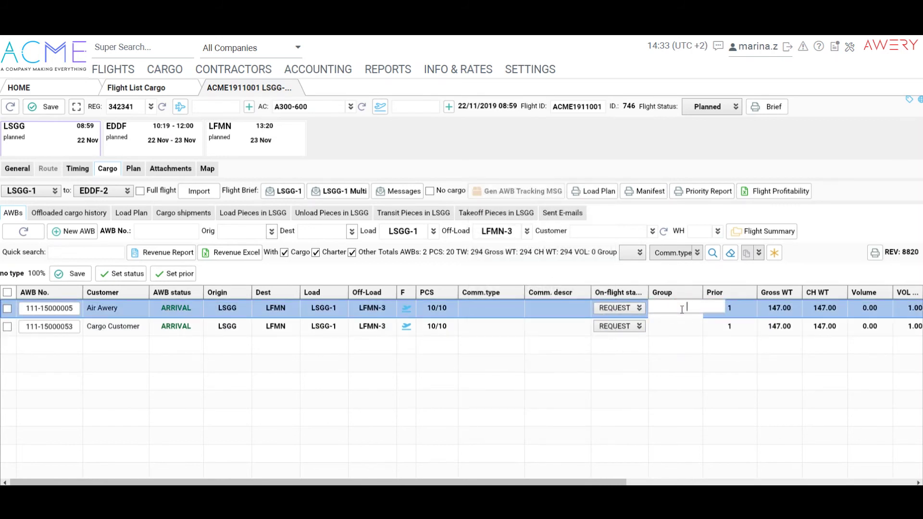
text(A)
click(682, 325)
click(685, 327)
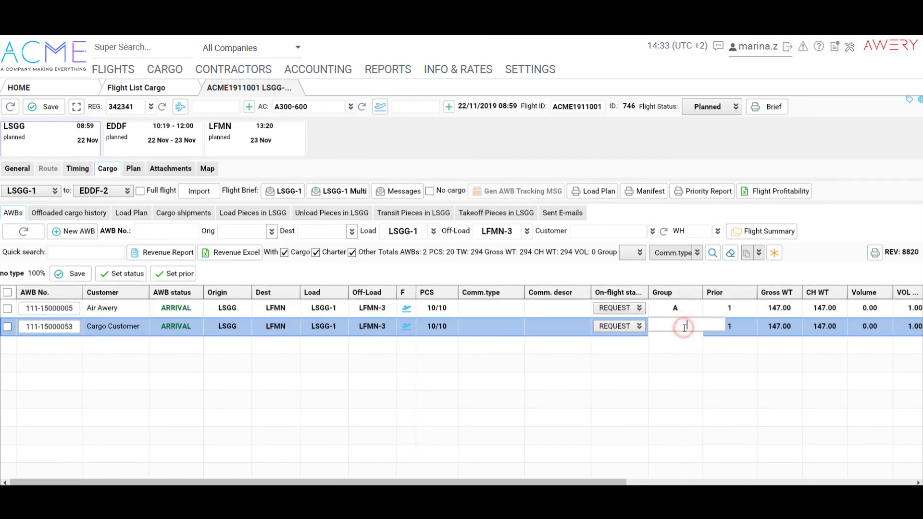
text(B)
click(740, 341)
click(738, 327)
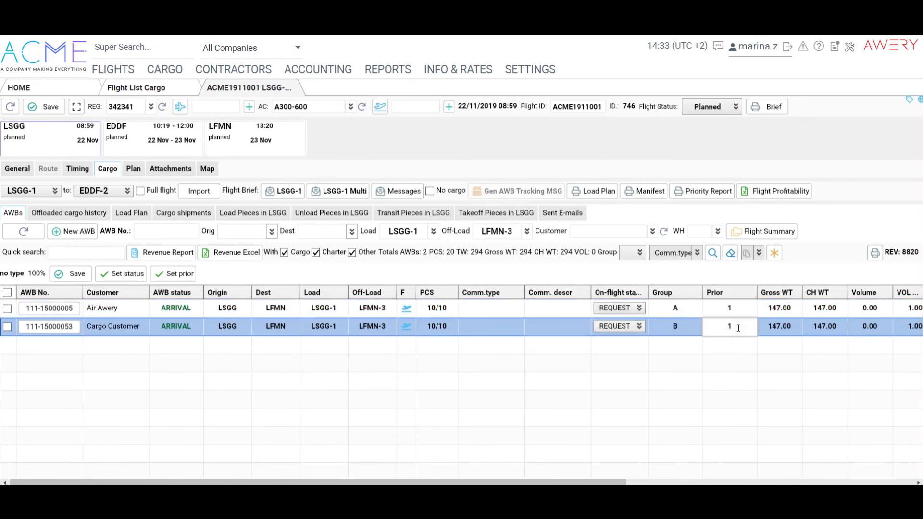
text(2)
click(752, 346)
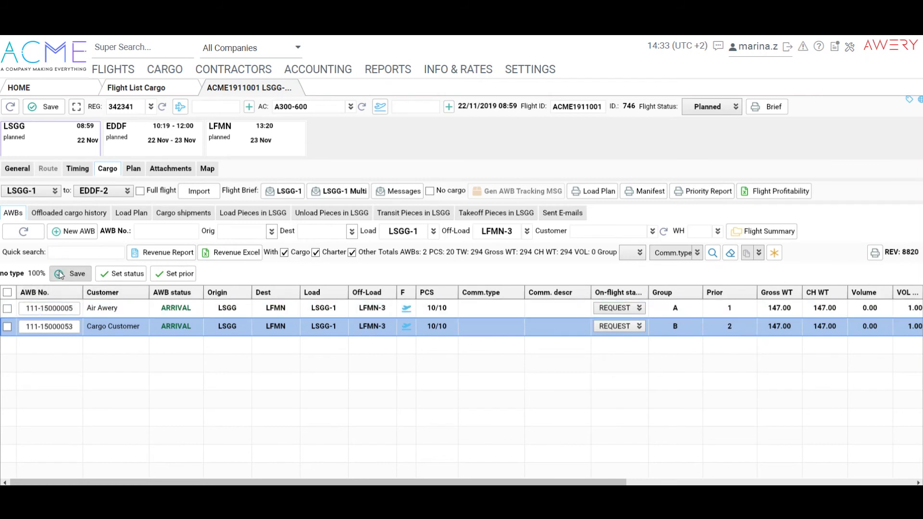
- Generate the flight's cargo manifest PDF, with the manifest filter set to group A
click(655, 193)
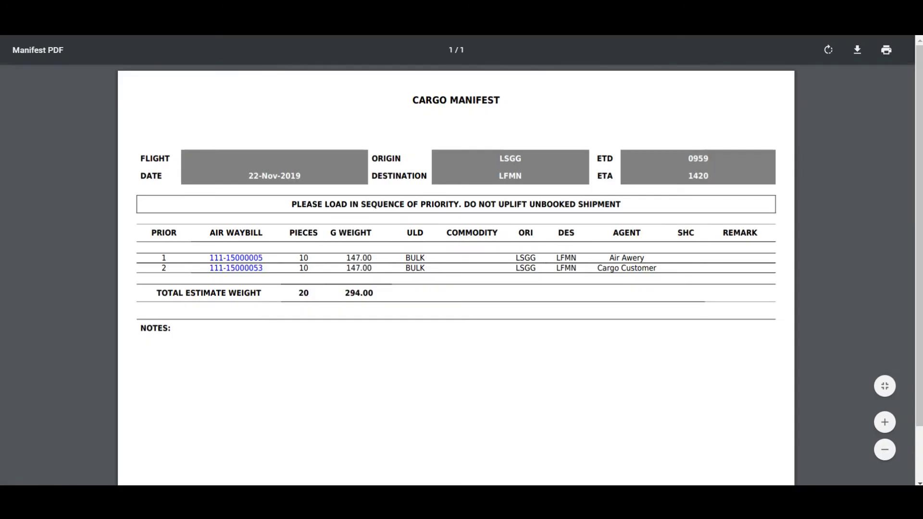
key(ctrl+w)
click(516, 231)
text(A)
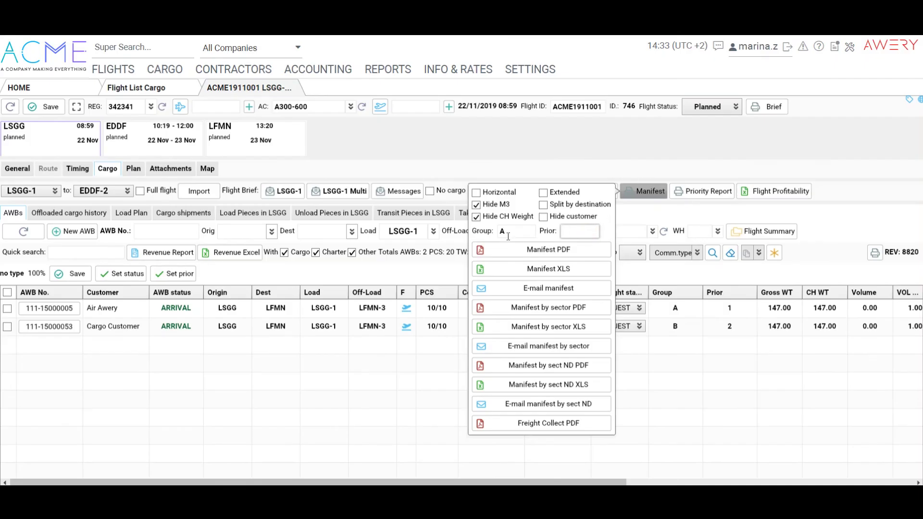
double_click(502, 231)
click(679, 325)
click(679, 326)
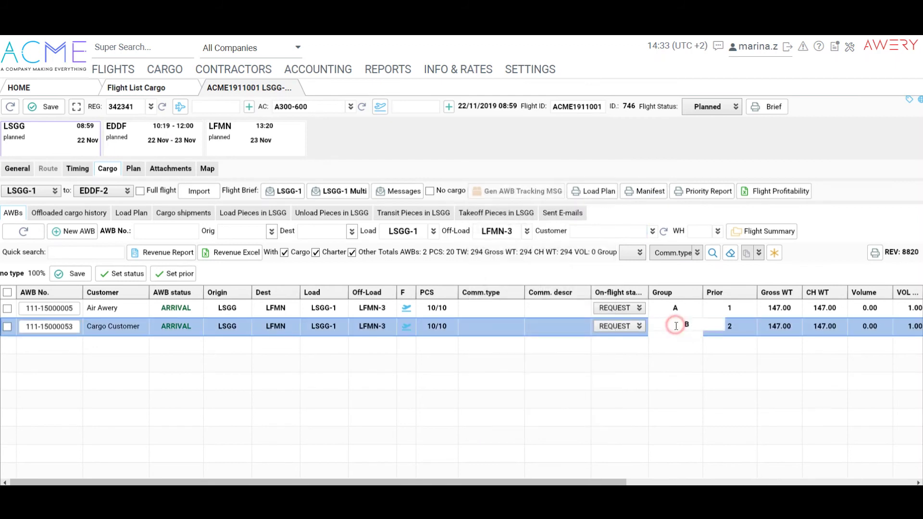
text(A)
key(Return)
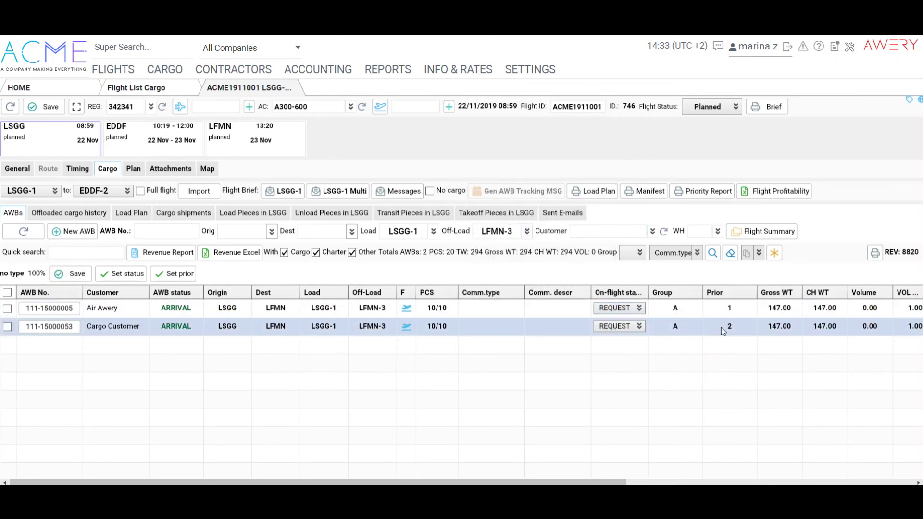
- Generate a manifest PDF limited to priority 2 shipments
click(647, 190)
click(511, 233)
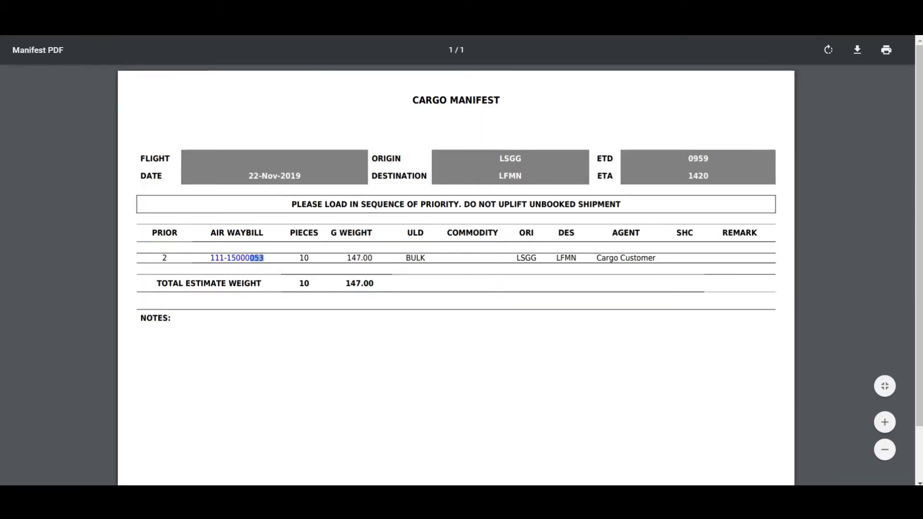
key(ctrl+w)
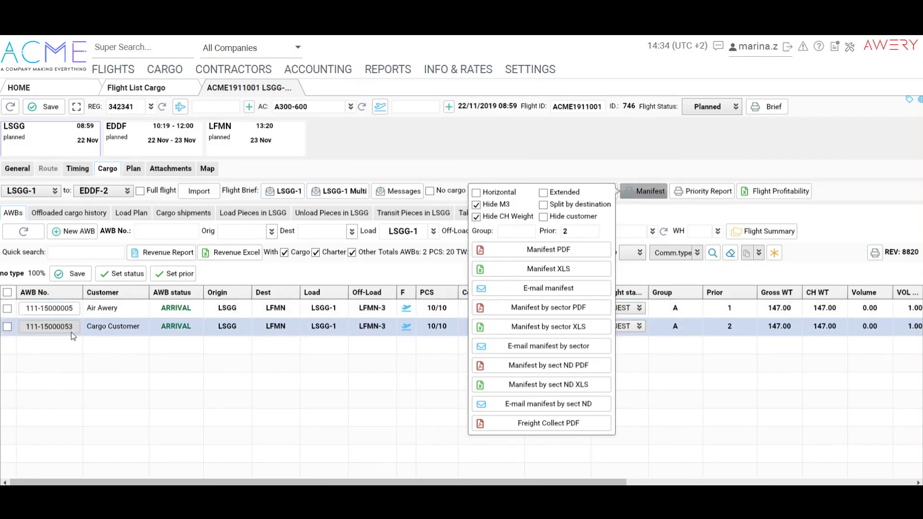
click(694, 343)
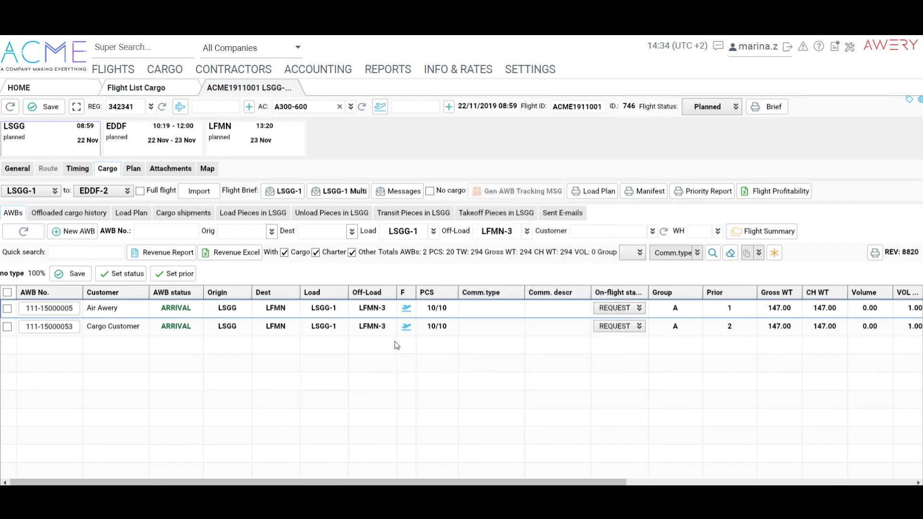
click(654, 195)
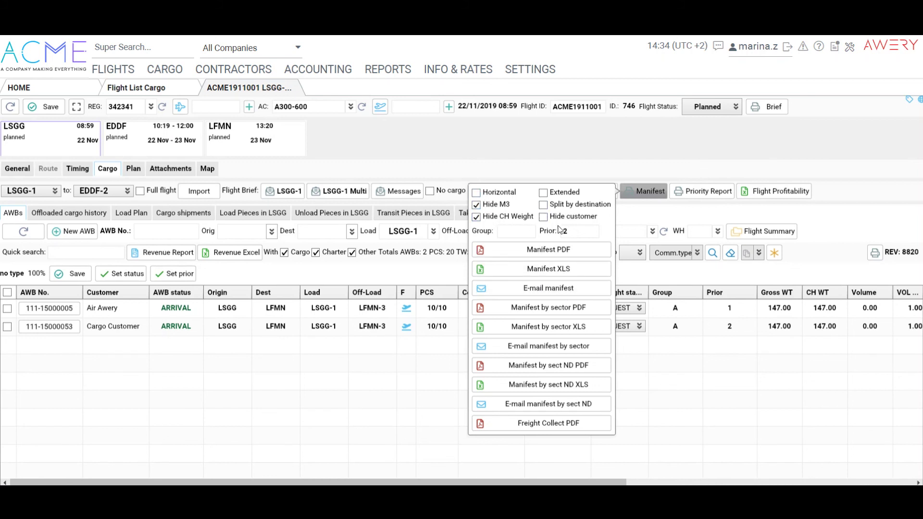
- Produce the PDF priority report for the flight's two group-A AWBs
click(709, 202)
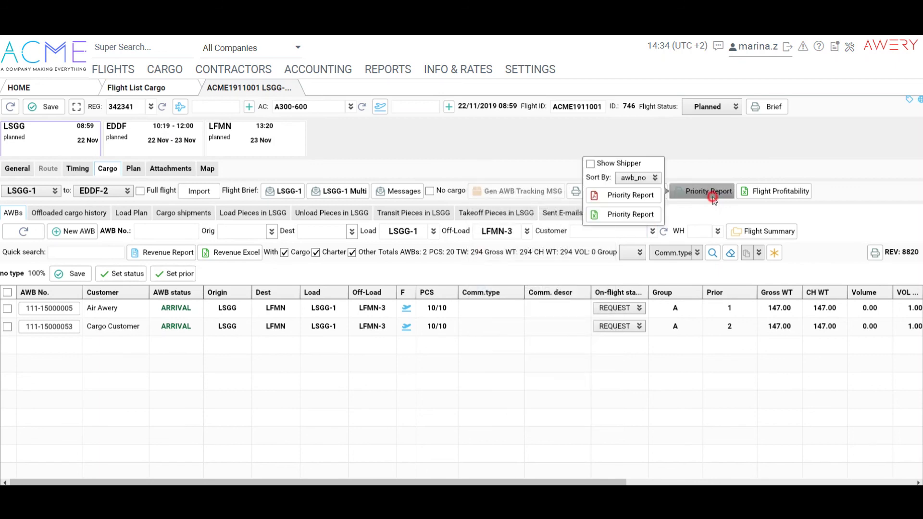
click(654, 198)
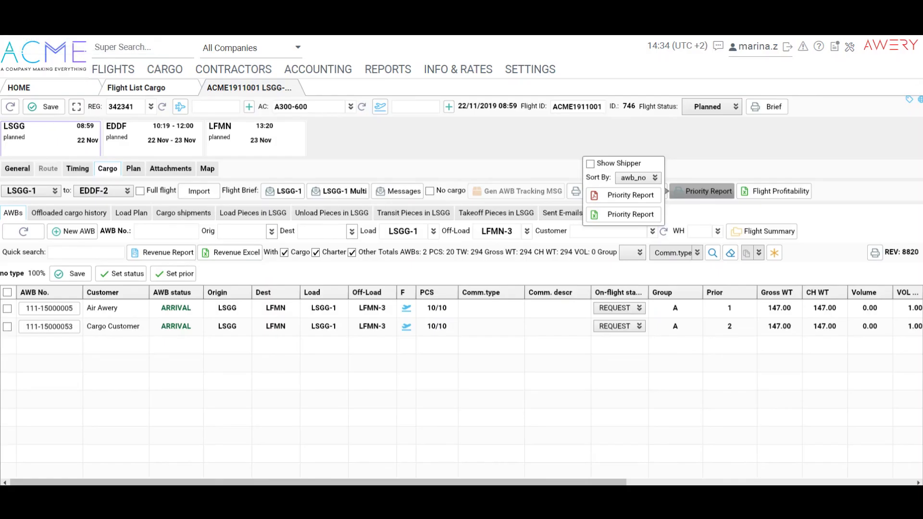
click(378, 161)
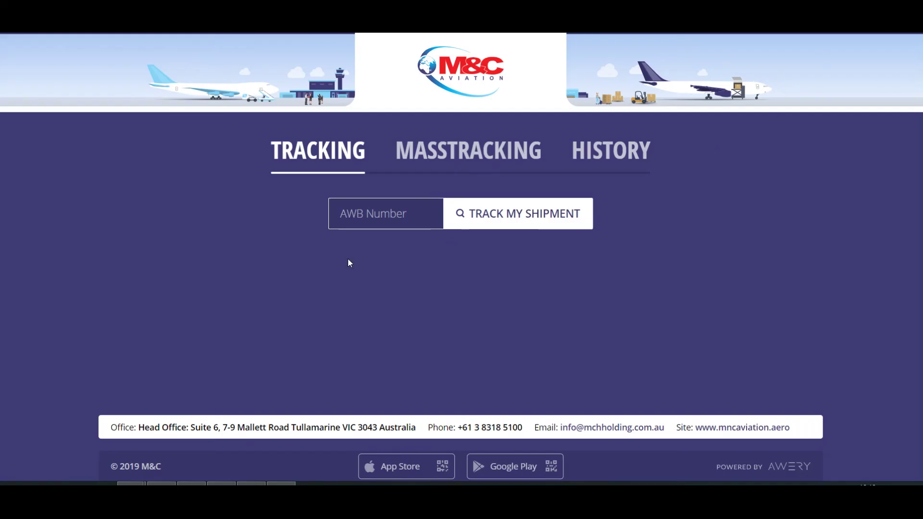
click(359, 217)
key(ctrl+v)
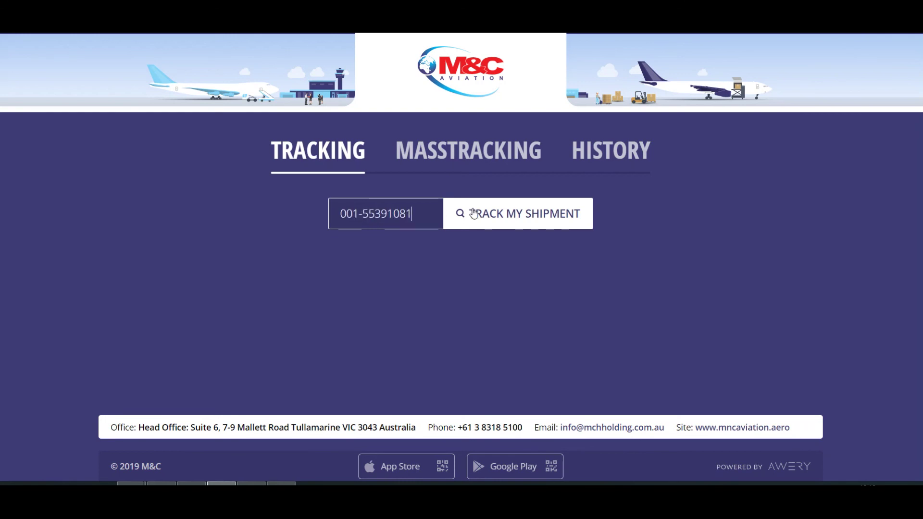
click(474, 211)
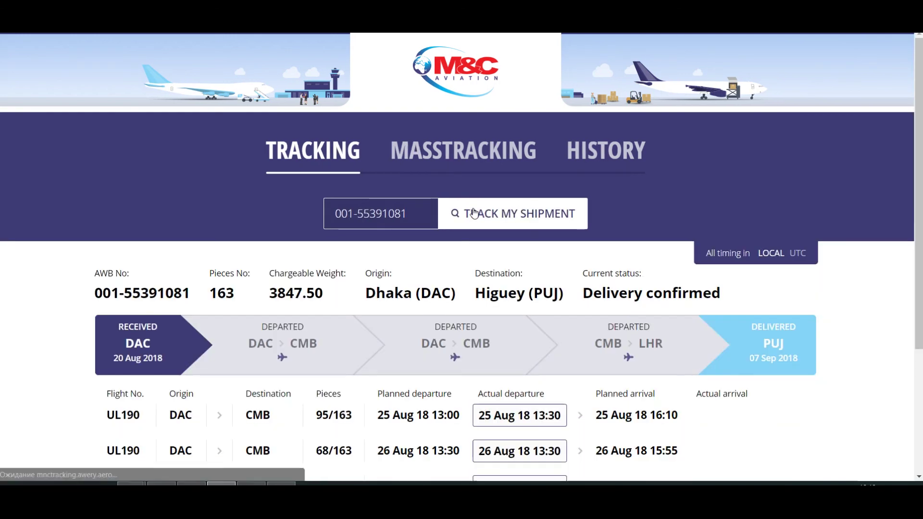
scroll(476, 202, down, 3)
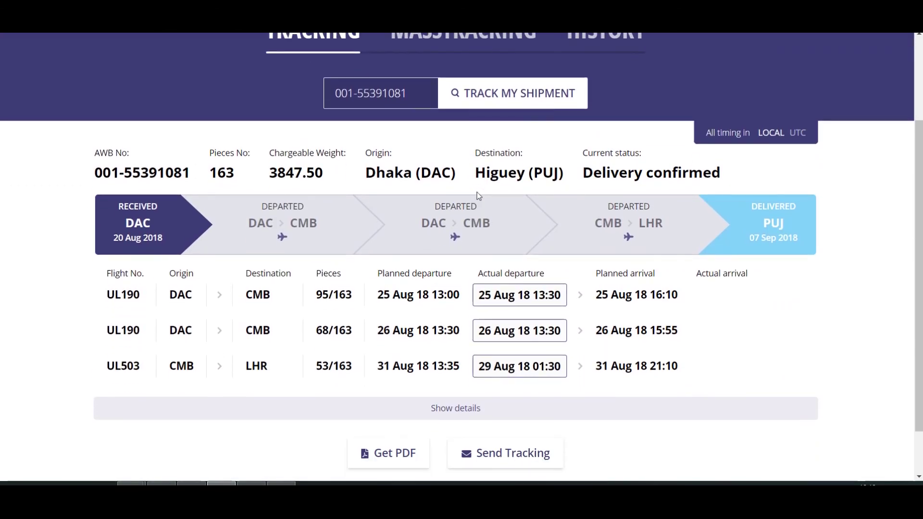
scroll(479, 196, down, 1)
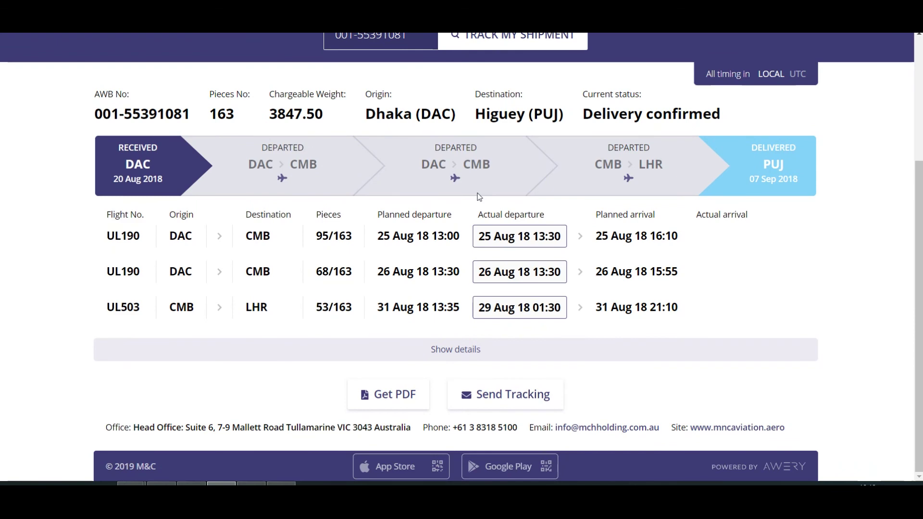
- Export the tracking details as a two-page PDF, review it, and close the viewer
click(365, 394)
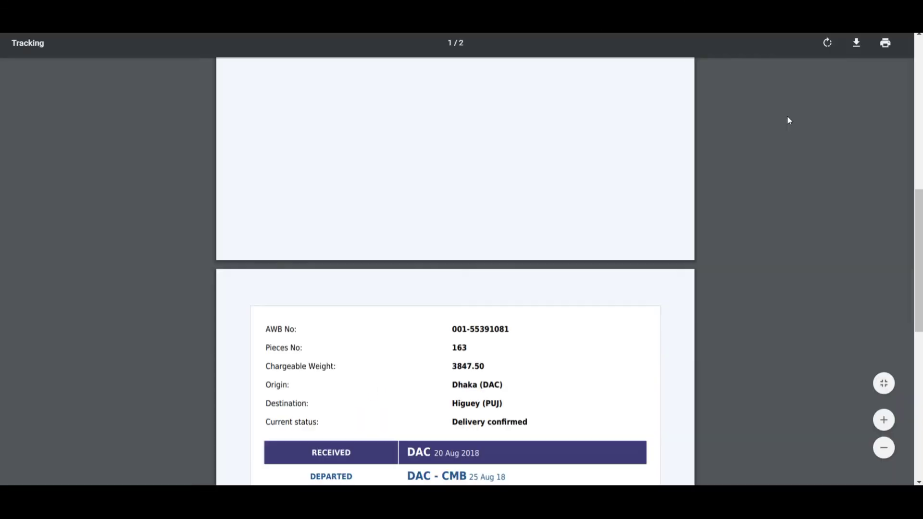
scroll(786, 115, down, 10)
scroll(788, 113, down, 3)
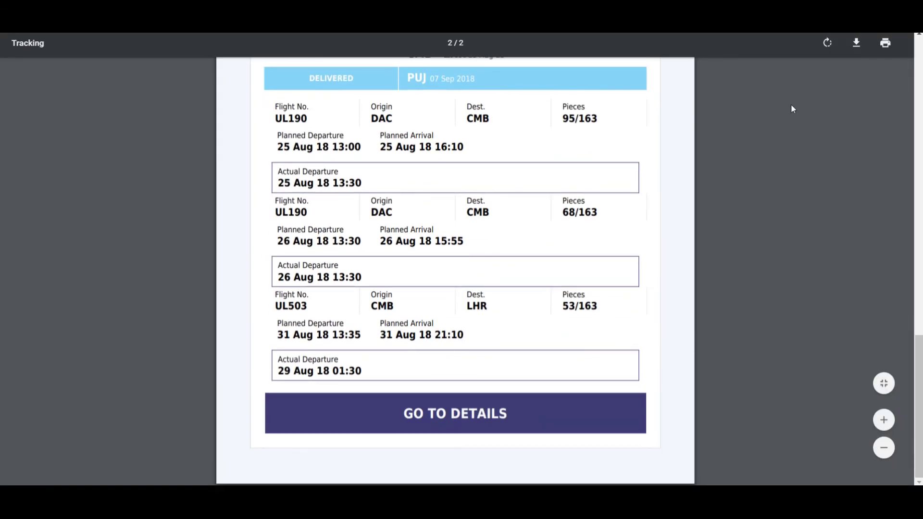
scroll(793, 106, up, 5)
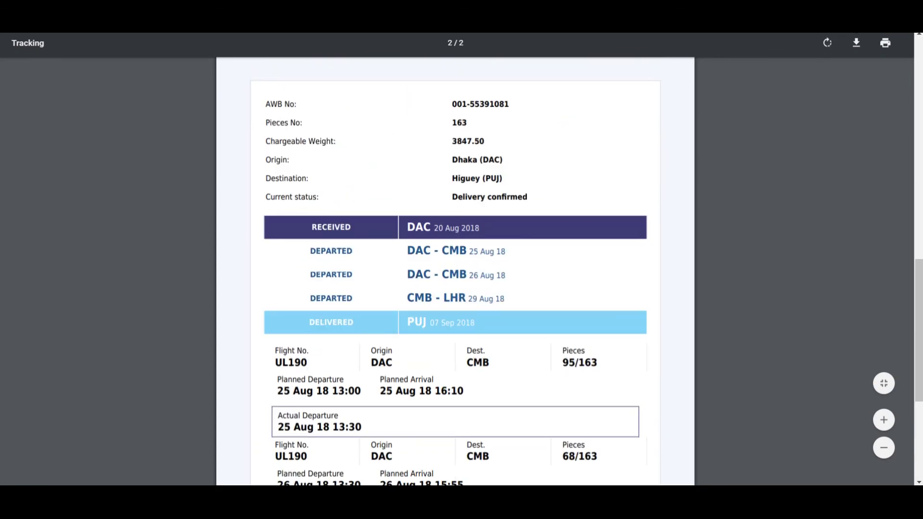
key(ctrl+w)
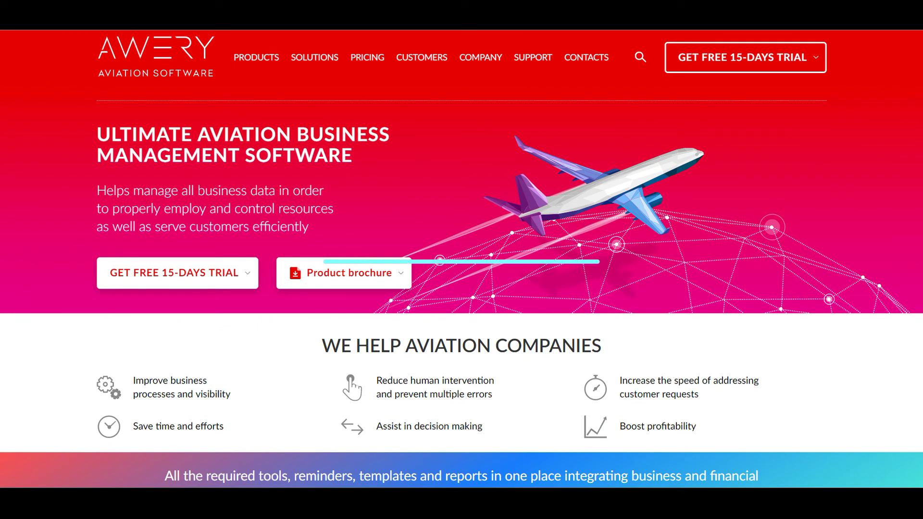